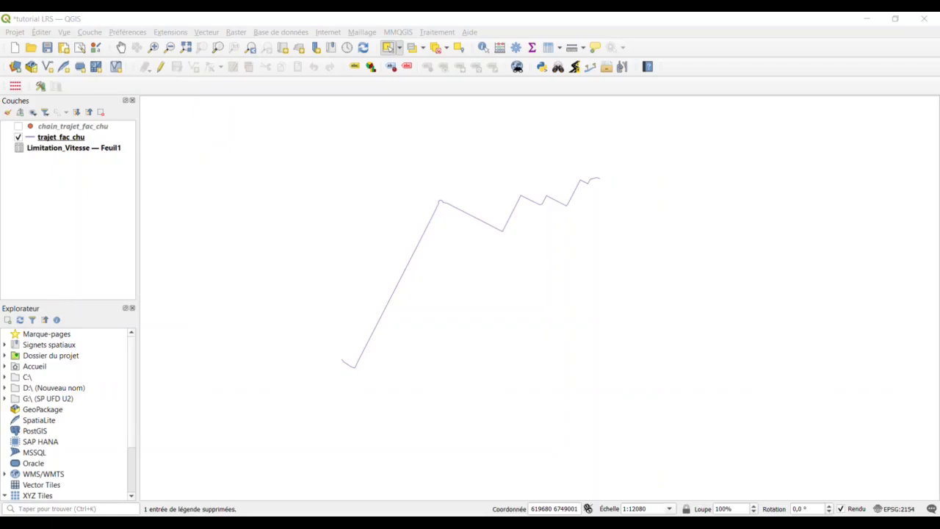
Step: Open the attribute table of the Limitation_Vesse speed-limit layer and review its route, speed, From and to columns
{"action": "left_click_drag", "start_coordinate": [470, 260], "coordinate": [470, 294]}
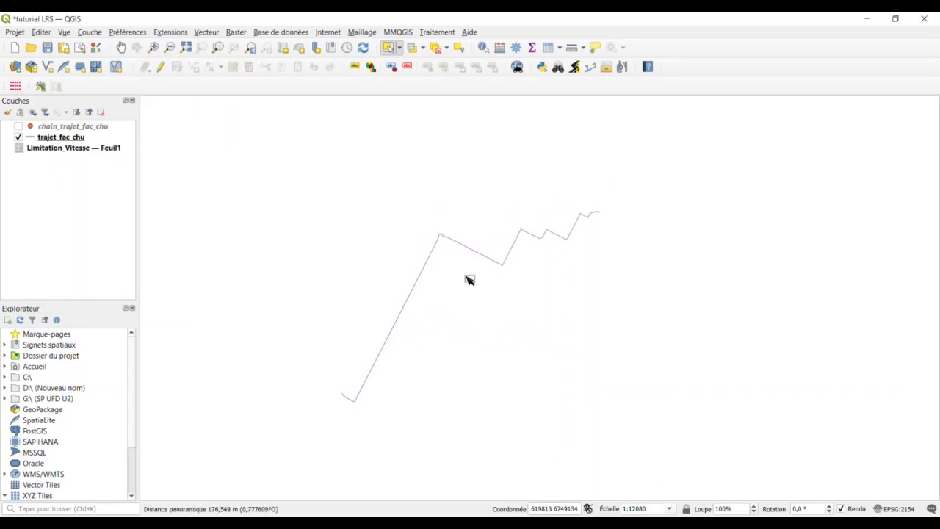
{"action": "left_click", "coordinate": [94, 149]}
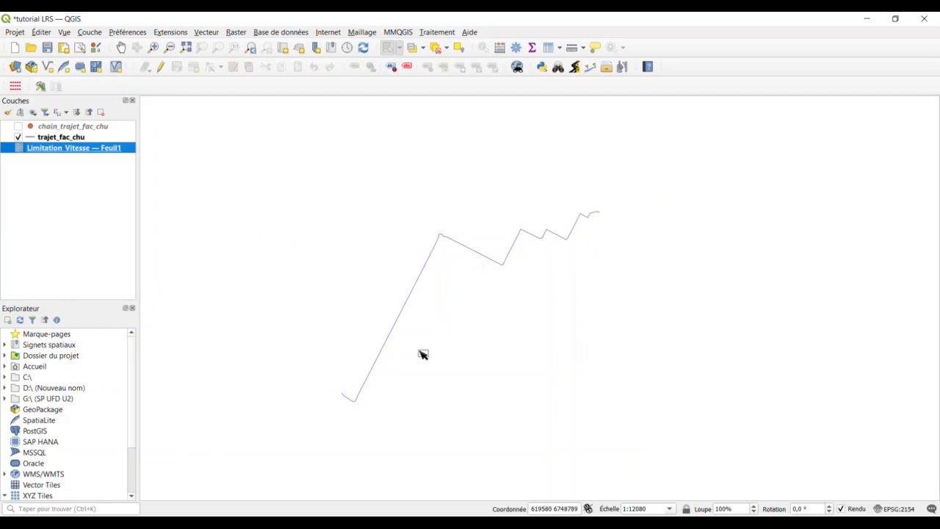
{"action": "double_click", "coordinate": [102, 150]}
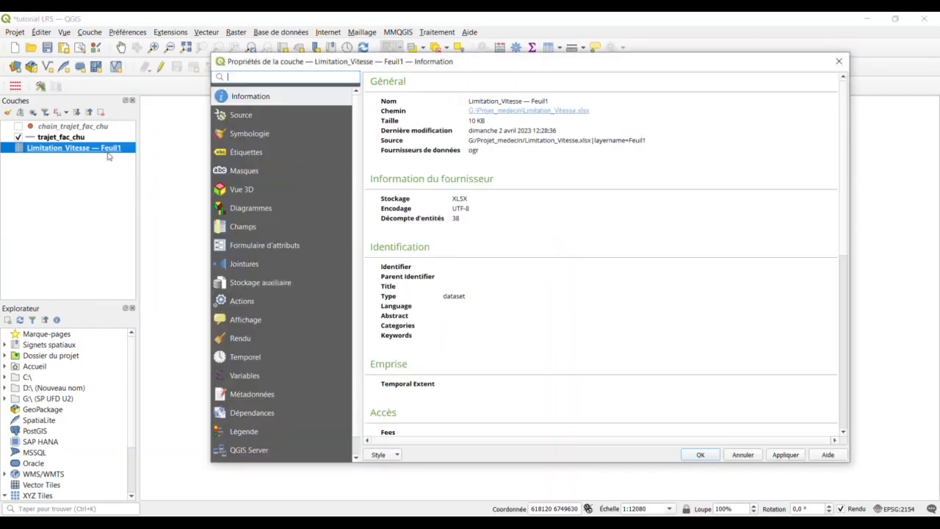
{"action": "left_click", "coordinate": [839, 58]}
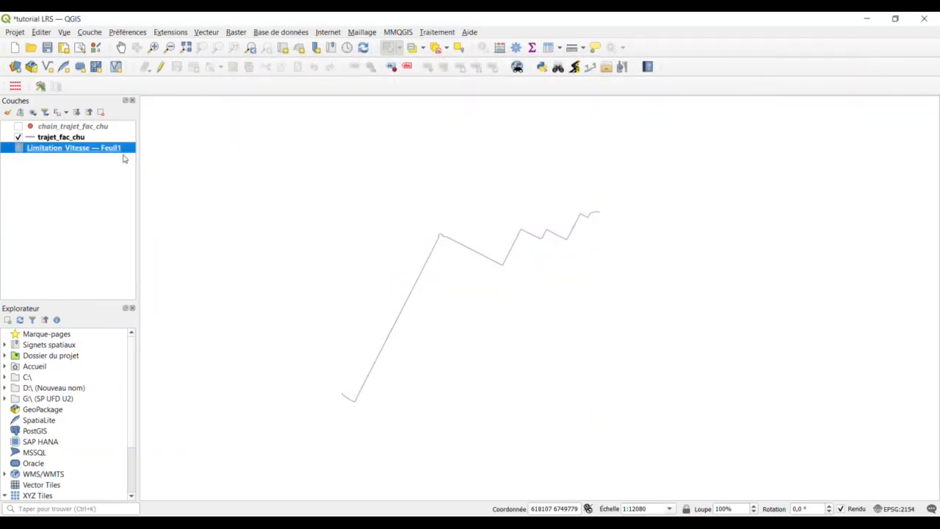
{"action": "right_click", "coordinate": [121, 150]}
{"action": "left_click", "coordinate": [192, 270]}
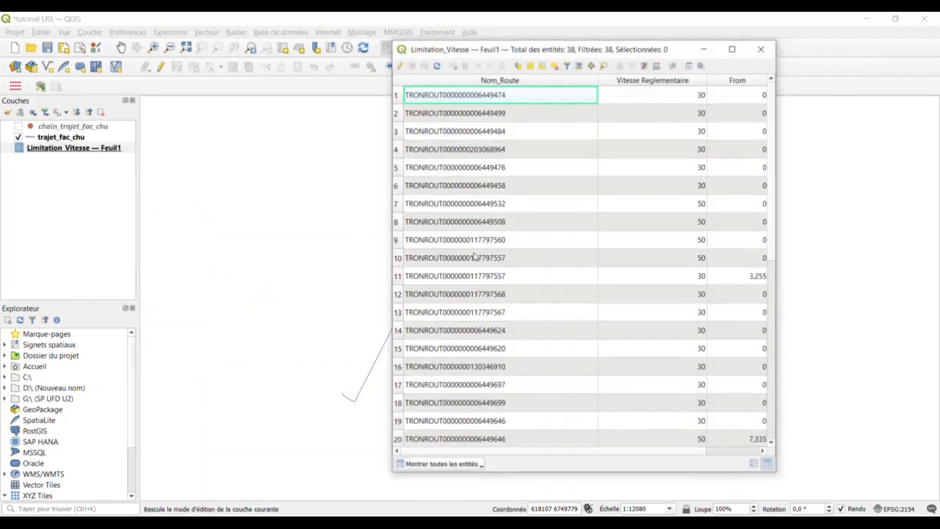
{"action": "left_click_drag", "start_coordinate": [617, 419], "coordinate": [783, 288]}
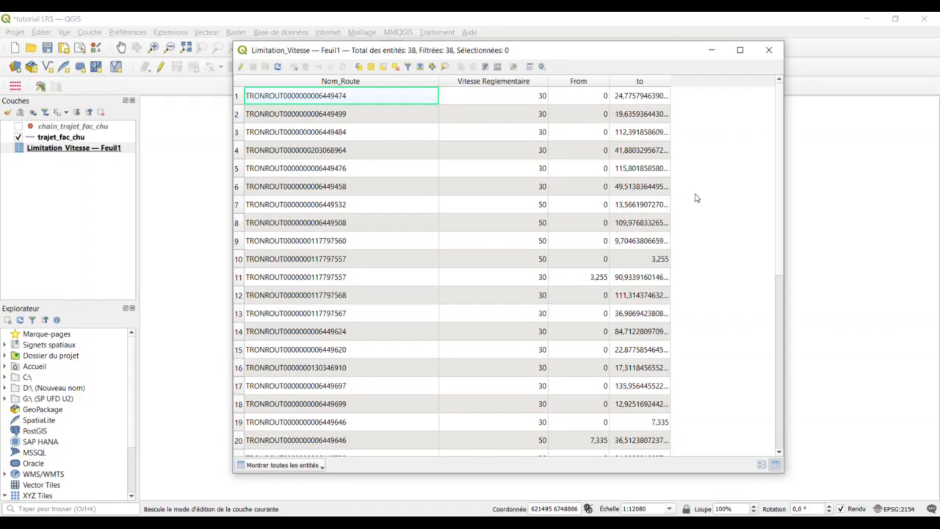
Step: Review the attribute table of the trajet_fac_chu layer, checking the route identifiers in its ID column, and close it
{"action": "left_click", "coordinate": [81, 137]}
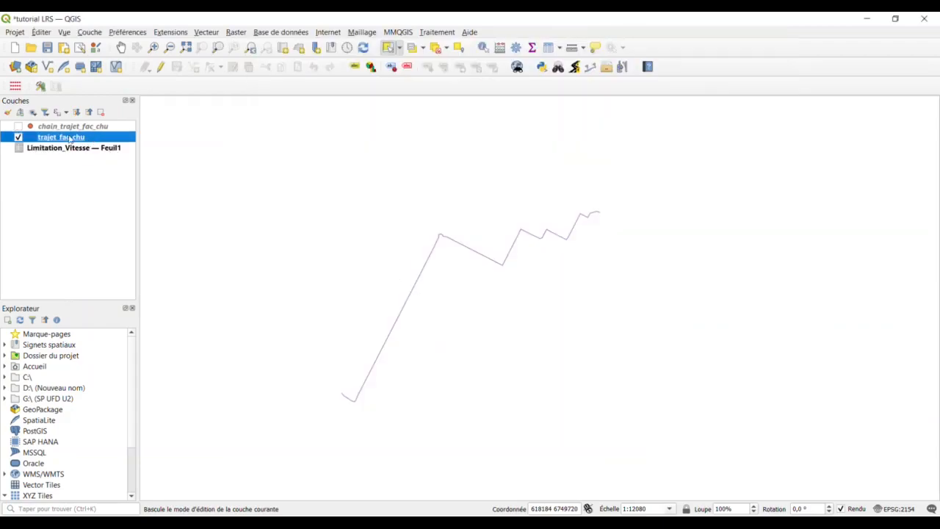
{"action": "right_click", "coordinate": [68, 138]}
{"action": "left_click", "coordinate": [176, 310]}
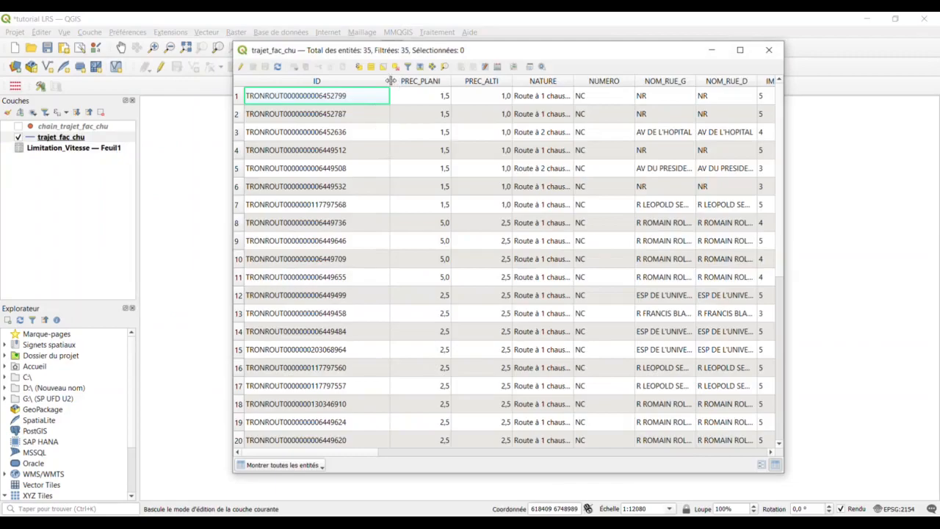
{"action": "left_click_drag", "start_coordinate": [390, 80], "coordinate": [376, 81]}
{"action": "mouse_move", "coordinate": [380, 450]}
{"action": "left_mouse_down"}
{"action": "mouse_move", "coordinate": [614, 461]}
{"action": "mouse_move", "coordinate": [371, 450]}
{"action": "left_mouse_up"}
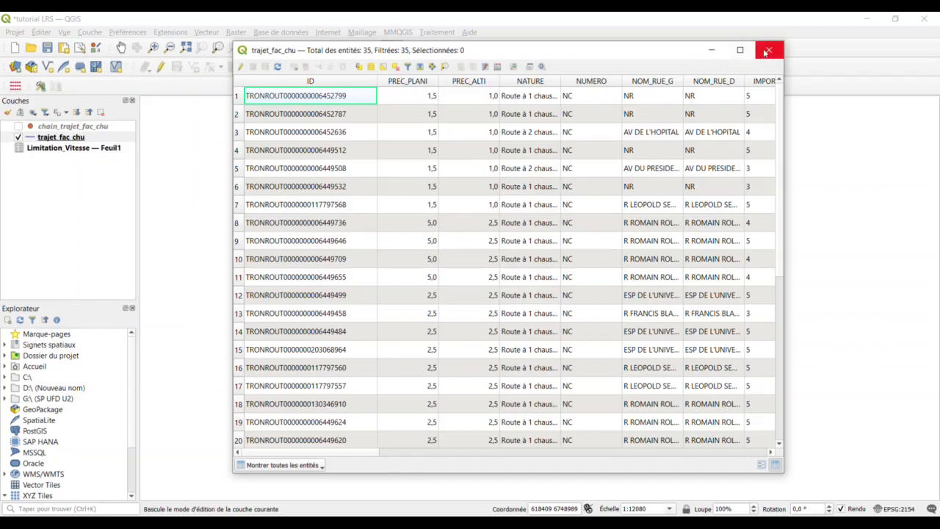
{"action": "left_click", "coordinate": [767, 50]}
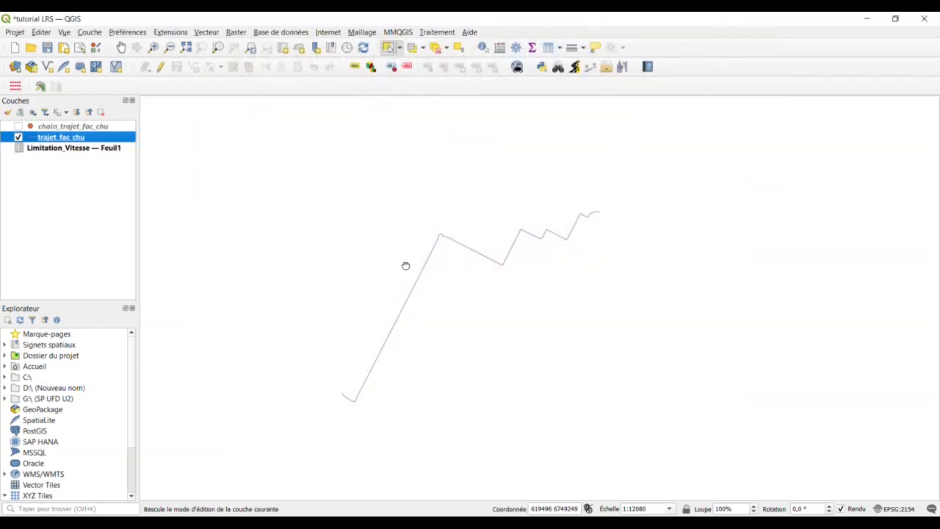
Step: Set up QChainage for trajet_fac_chu with an interval of 0 metres and only the first and last points
{"action": "left_click_drag", "start_coordinate": [507, 289], "coordinate": [485, 298]}
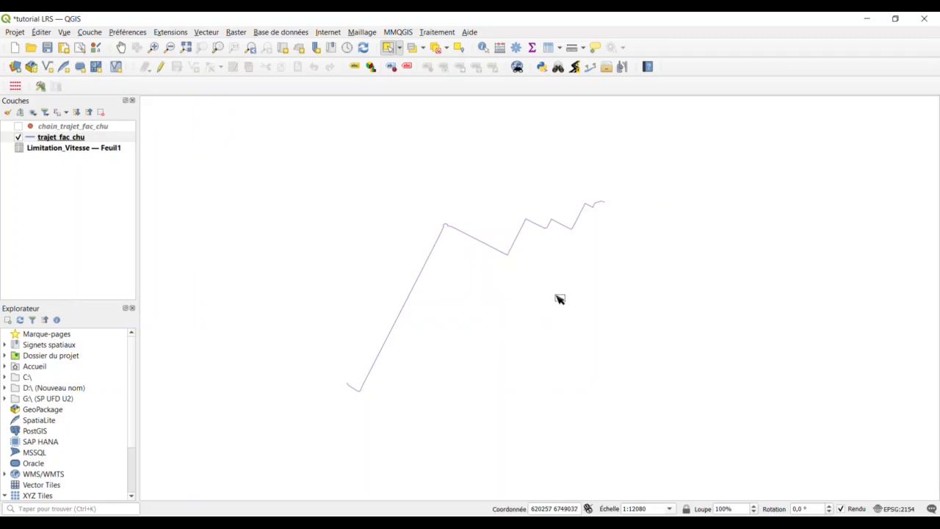
{"action": "left_click", "coordinate": [590, 67]}
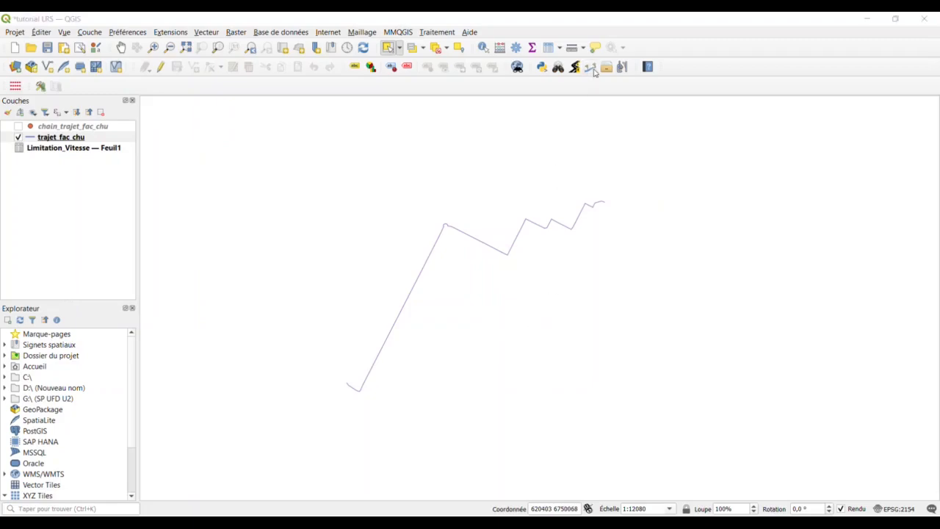
{"action": "left_click_drag", "start_coordinate": [478, 197], "coordinate": [486, 164]}
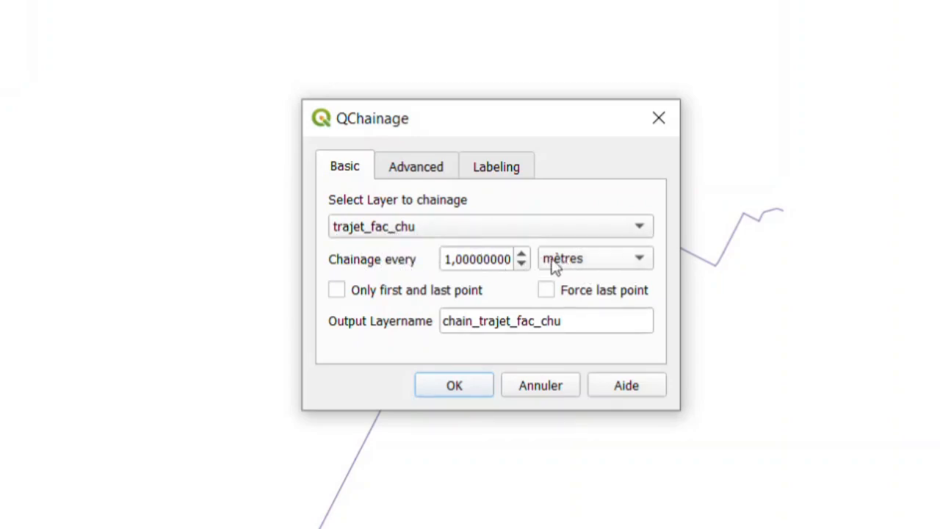
{"action": "left_click", "coordinate": [479, 260]}
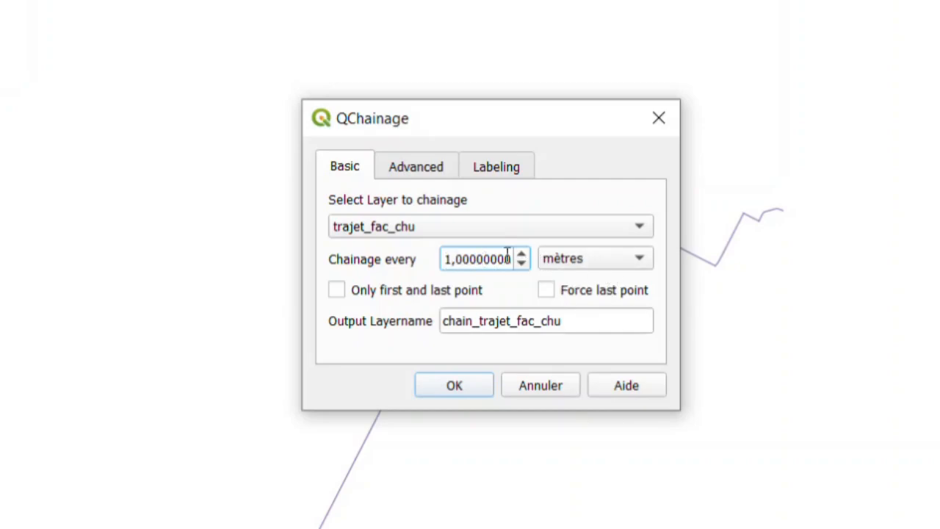
{"action": "left_click", "coordinate": [598, 263]}
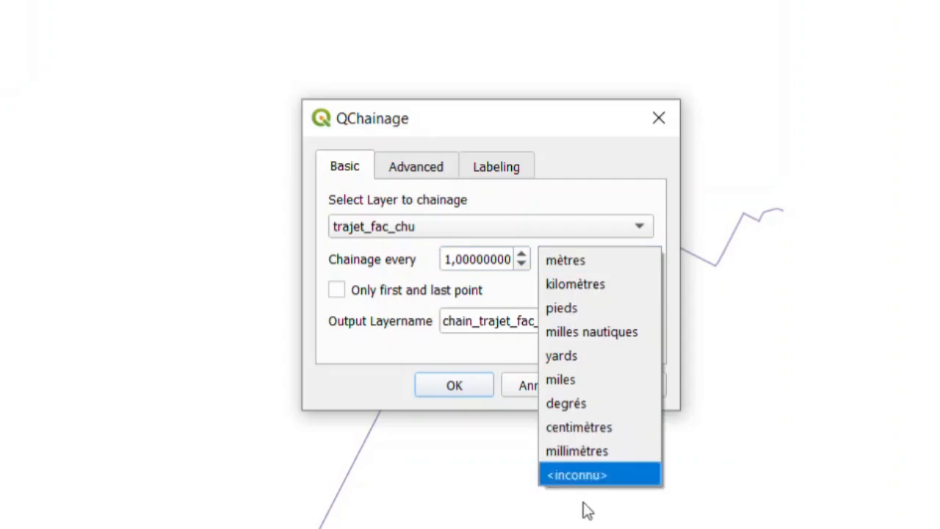
{"action": "left_click", "coordinate": [415, 264]}
{"action": "left_click", "coordinate": [474, 259]}
{"action": "double_click", "coordinate": [471, 259]}
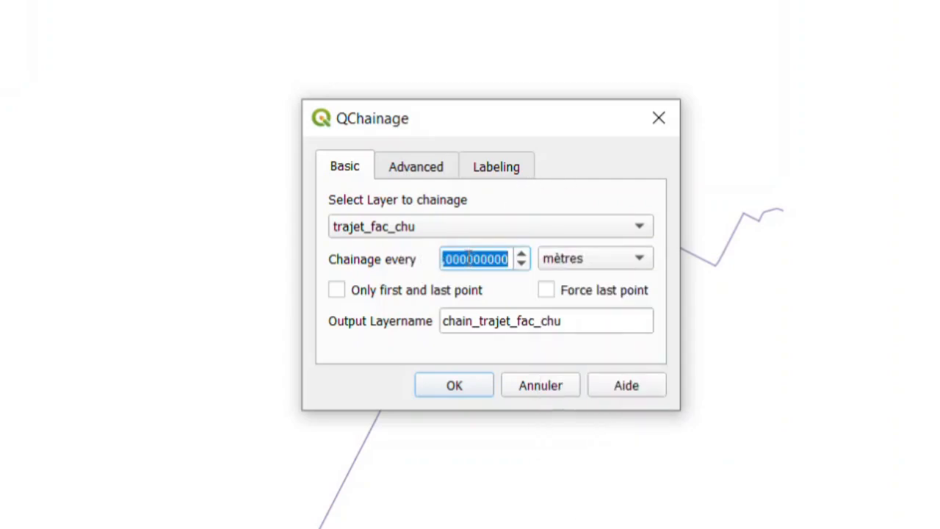
{"action": "key", "text": "BackSpace"}
{"action": "type", "text": "0"}
{"action": "left_click", "coordinate": [342, 294]}
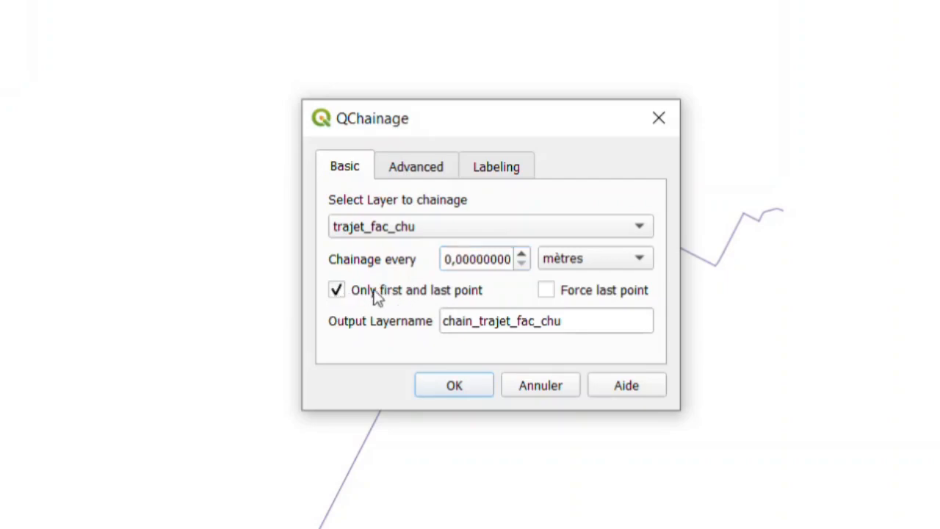
Step: Name the output layer debut_fin_trajet_fac_chu and generate the chainage points
{"action": "left_click", "coordinate": [476, 321]}
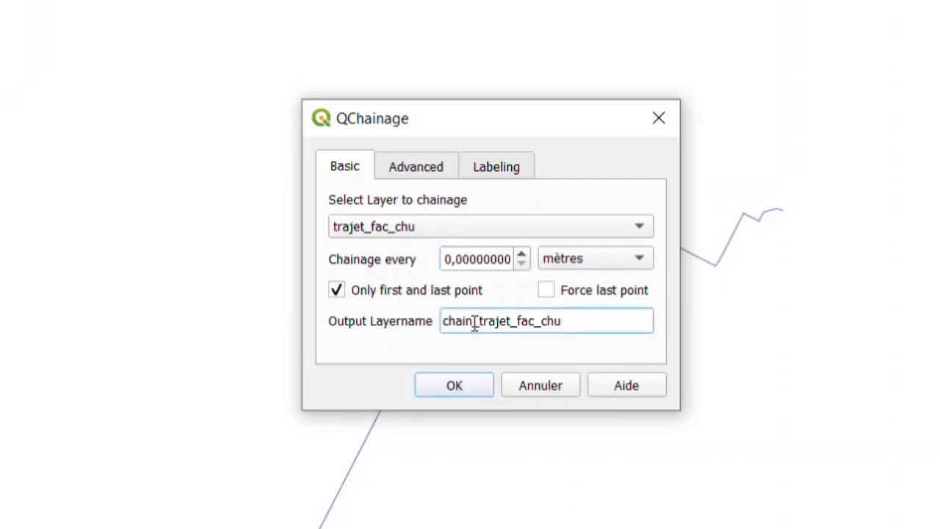
{"action": "key", "text": "BackSpace"}
{"action": "key", "text": "BackSpace"}
{"action": "key", "text": "BackSpace"}
{"action": "key", "text": "BackSpace"}
{"action": "key", "text": "BackSpace"}
{"action": "type", "text": "de"}
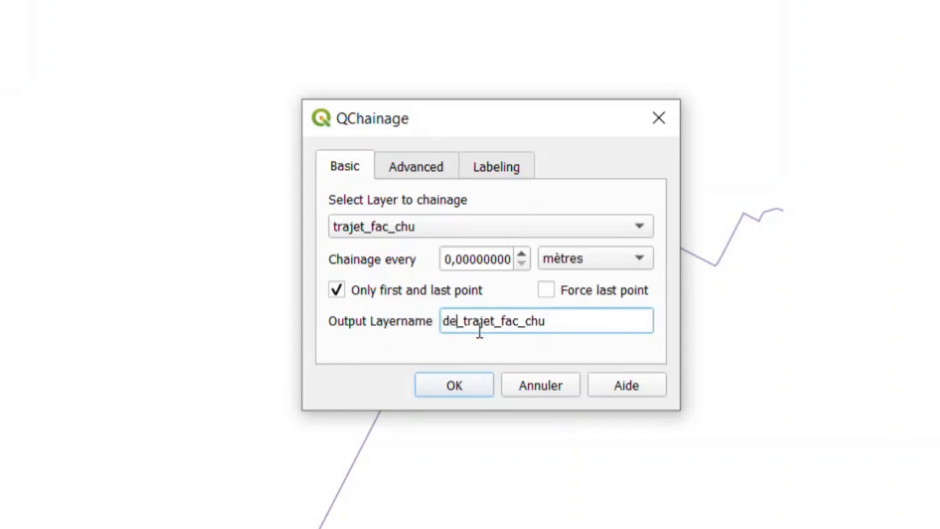
{"action": "type", "text": "but-fin"}
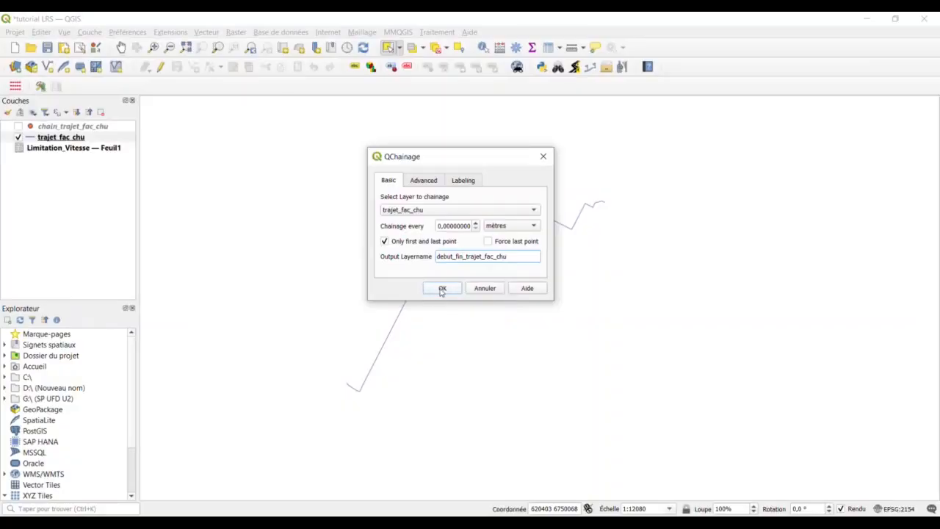
{"action": "left_click", "coordinate": [442, 288]}
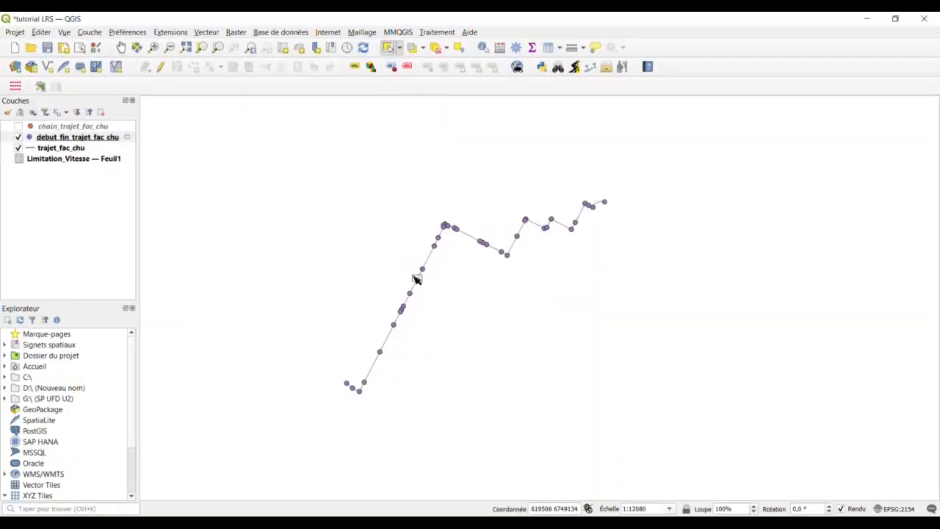
Step: Inspect the debut_fin_trajet_fac_chu points on the map and review the fid and cngmètres columns in their attribute table
{"action": "scroll", "coordinate": [474, 235], "scroll_direction": "up", "scroll_amount": 4}
{"action": "left_click_drag", "start_coordinate": [526, 150], "coordinate": [460, 328]}
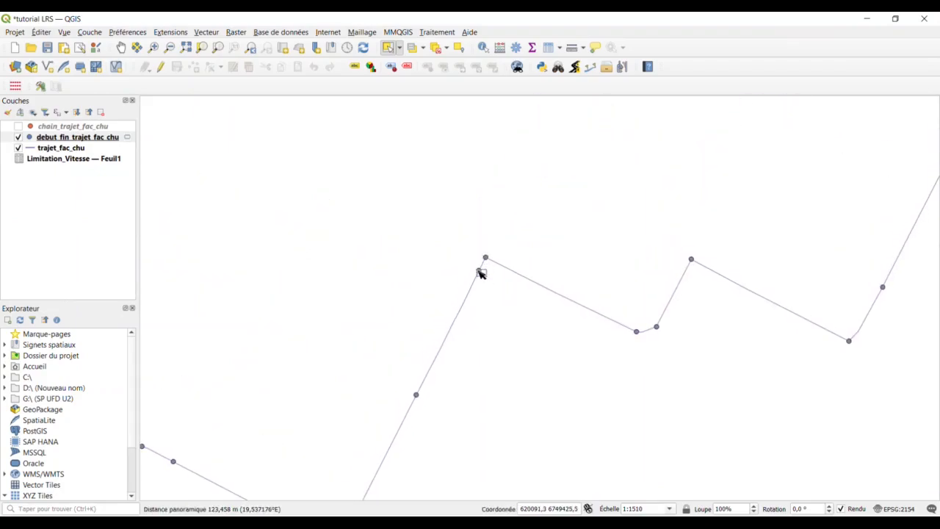
{"action": "scroll", "coordinate": [485, 267], "scroll_direction": "down", "scroll_amount": 2}
{"action": "left_click_drag", "start_coordinate": [483, 319], "coordinate": [486, 341]}
{"action": "scroll", "coordinate": [480, 301], "scroll_direction": "down", "scroll_amount": 2}
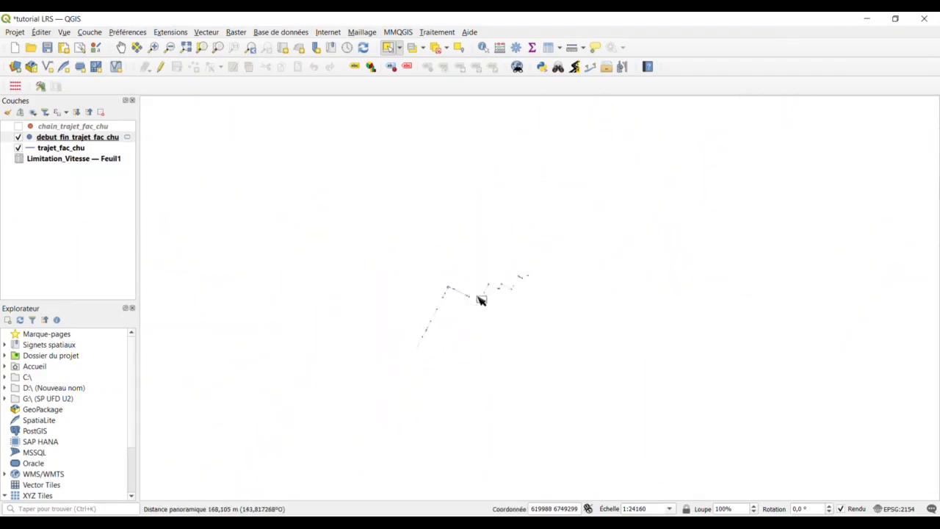
{"action": "right_click", "coordinate": [103, 137]}
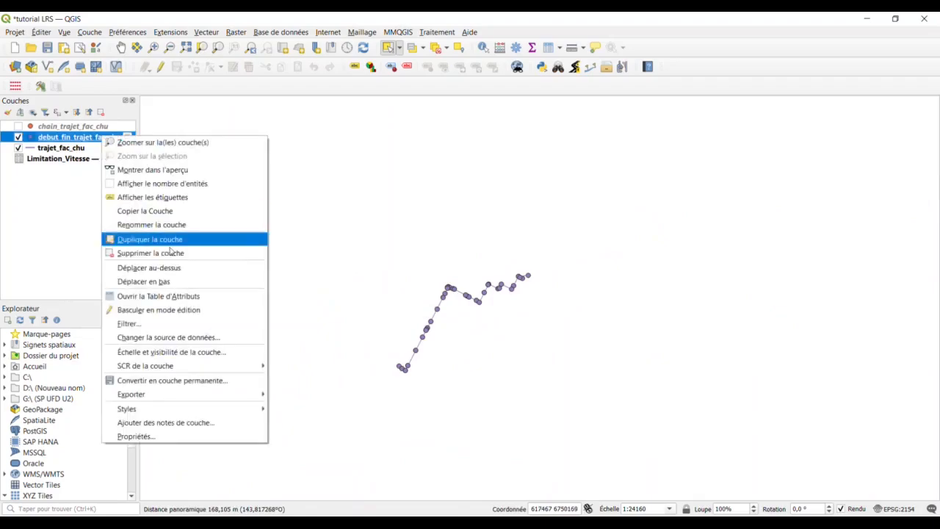
{"action": "left_click", "coordinate": [158, 296]}
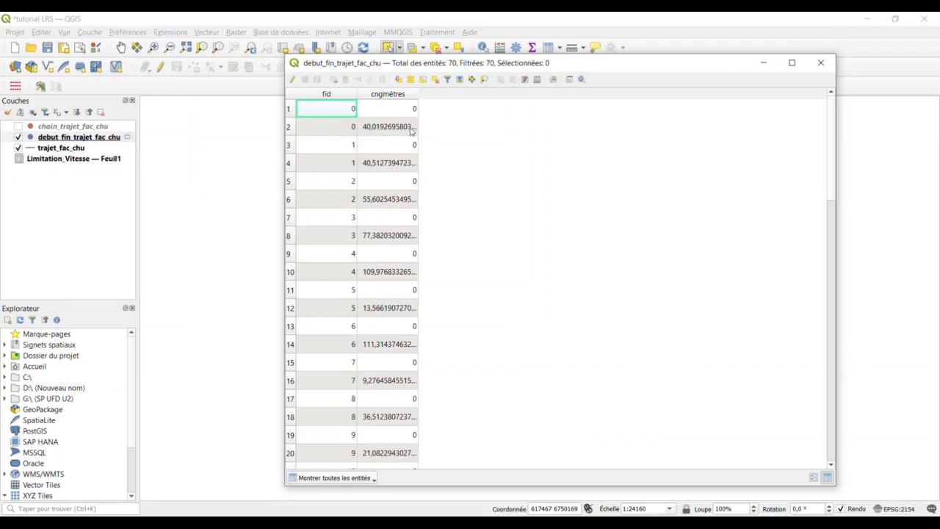
{"action": "left_click_drag", "start_coordinate": [586, 64], "coordinate": [657, 50]}
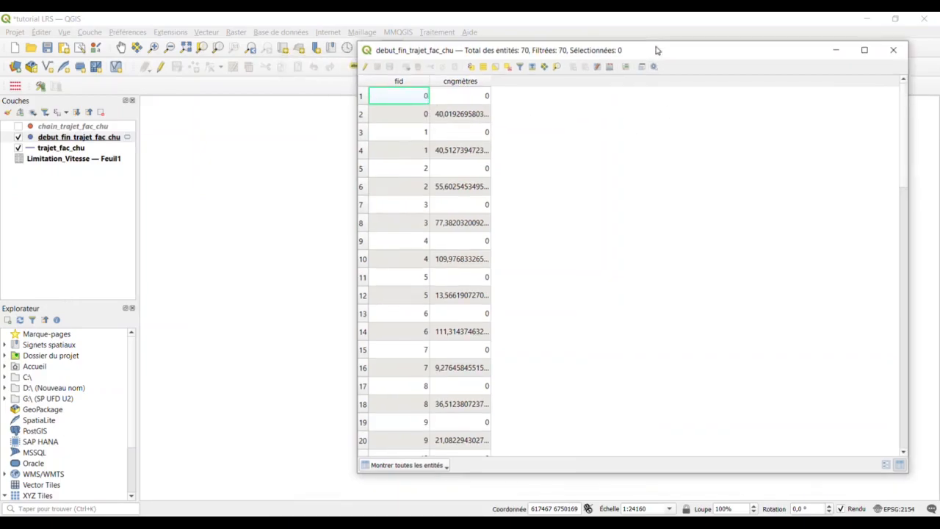
{"action": "left_click_drag", "start_coordinate": [358, 42], "coordinate": [481, 53]}
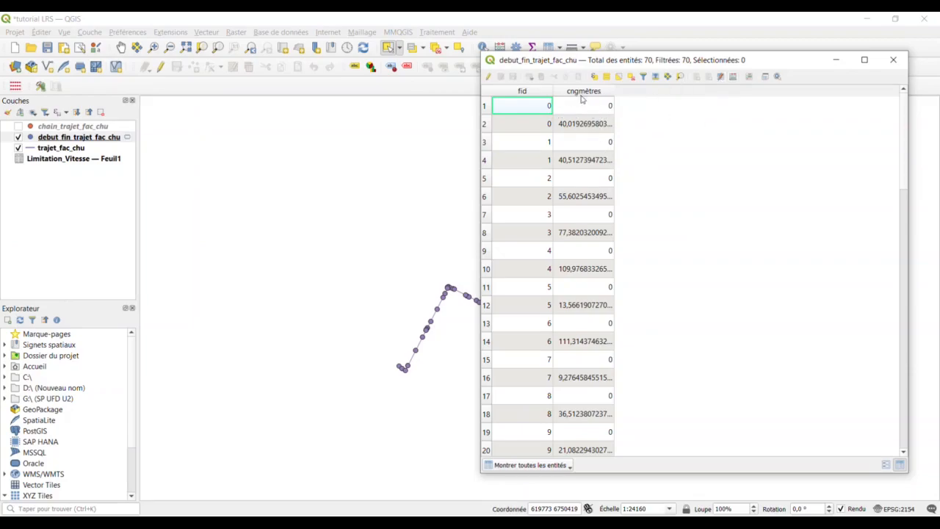
{"action": "left_click", "coordinate": [895, 62]}
Step: Show chain_trajet_fac_chu instead of debut_fin_trajet_fac_chu and review its attribute table with the cngmètres and Nom columns widened
{"action": "left_click", "coordinate": [18, 137]}
{"action": "left_click", "coordinate": [18, 126]}
{"action": "right_click", "coordinate": [59, 129]}
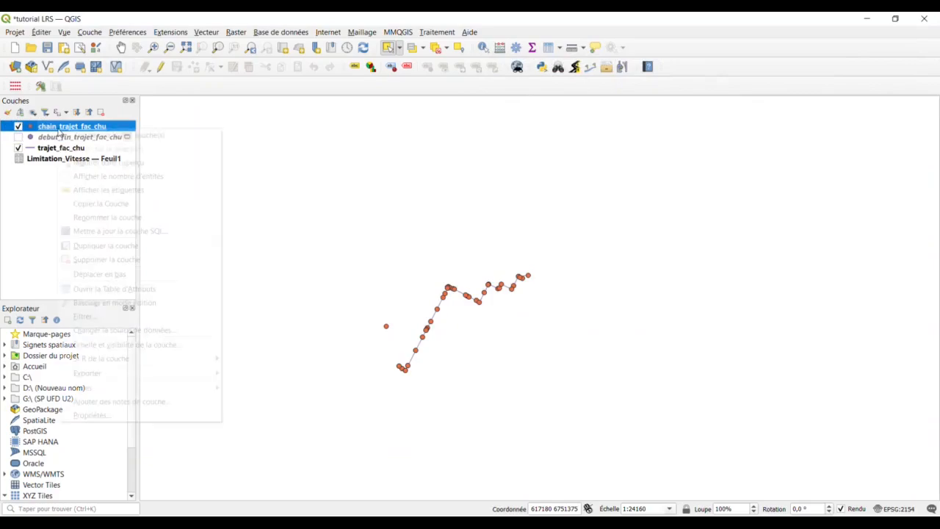
{"action": "left_click", "coordinate": [136, 290]}
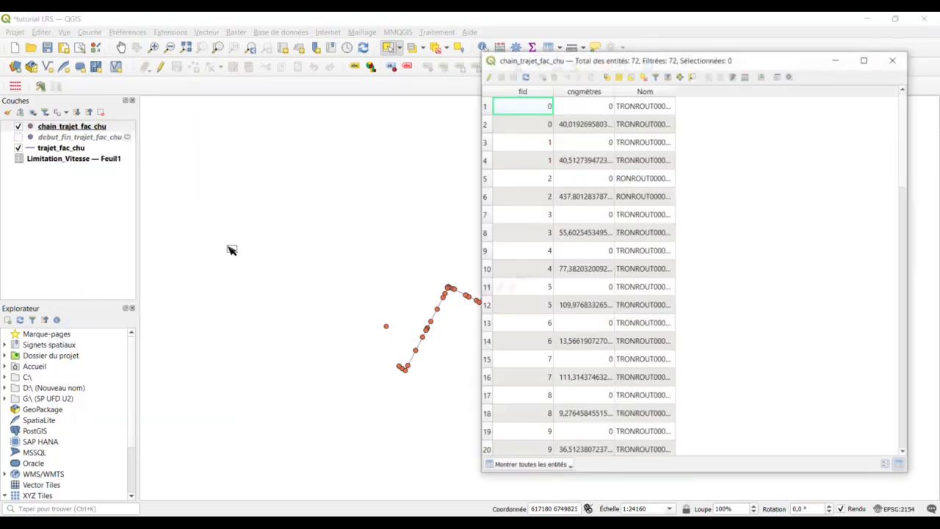
{"action": "left_click_drag", "start_coordinate": [621, 60], "coordinate": [477, 81]}
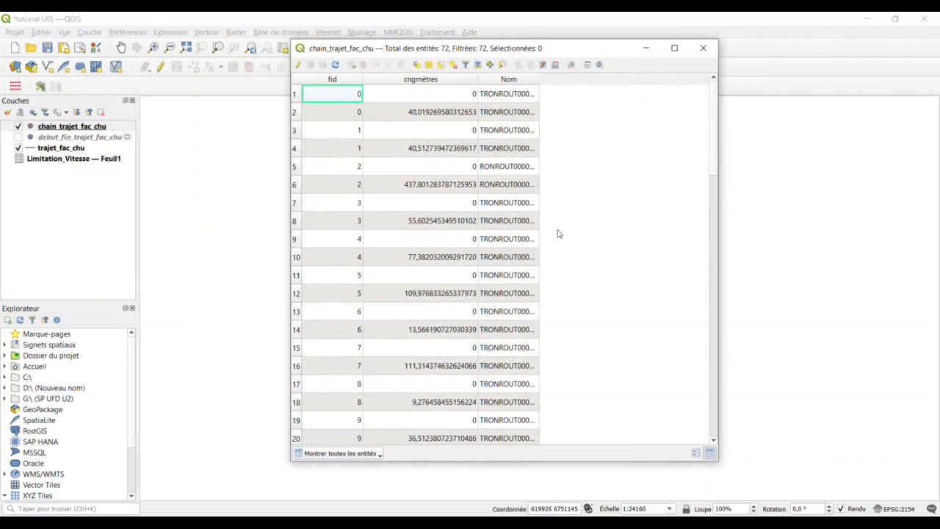
{"action": "left_click_drag", "start_coordinate": [540, 77], "coordinate": [650, 78]}
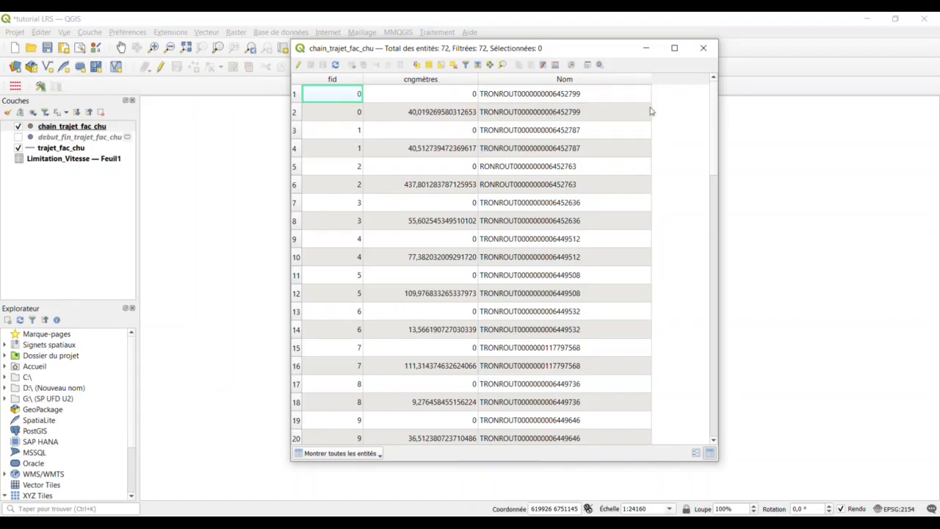
{"action": "left_click", "coordinate": [703, 48]}
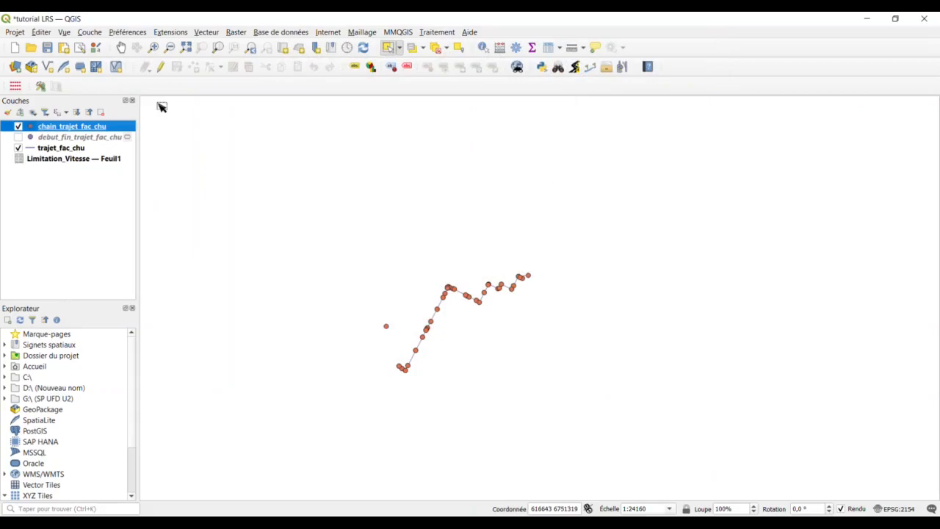
Step: Open the LRS plugin for linear referencing of the displayed route
{"action": "scroll", "coordinate": [504, 181], "scroll_direction": "up", "scroll_amount": 1}
{"action": "left_click_drag", "start_coordinate": [489, 210], "coordinate": [480, 101]}
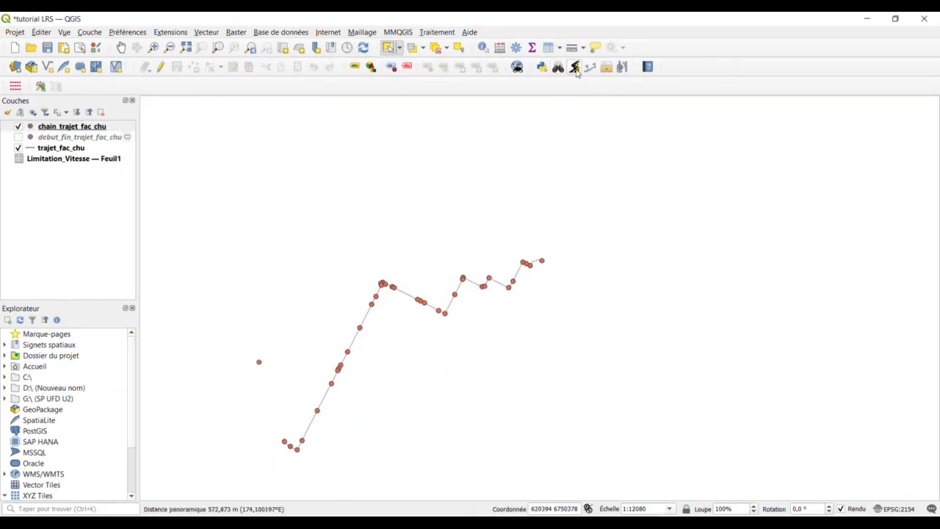
{"action": "scroll", "coordinate": [470, 216], "scroll_direction": "down", "scroll_amount": 1}
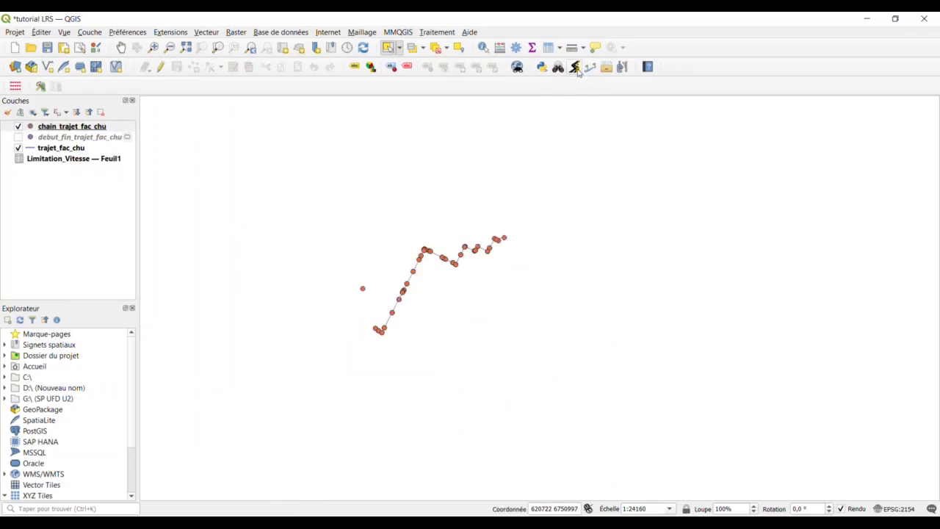
{"action": "left_click", "coordinate": [576, 69]}
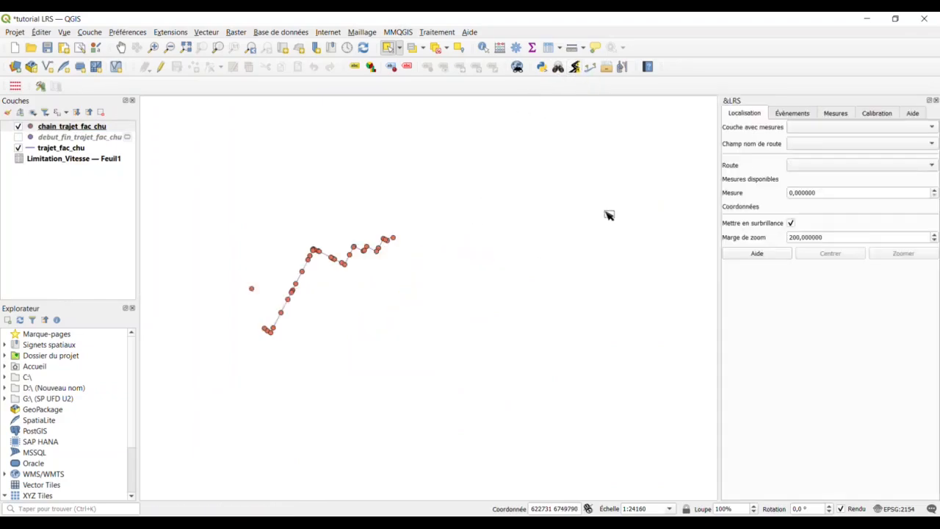
Step: Set up the LRS calibration with trajet_fac_chu as the line layer and ID as its route name field
{"action": "left_click", "coordinate": [868, 115]}
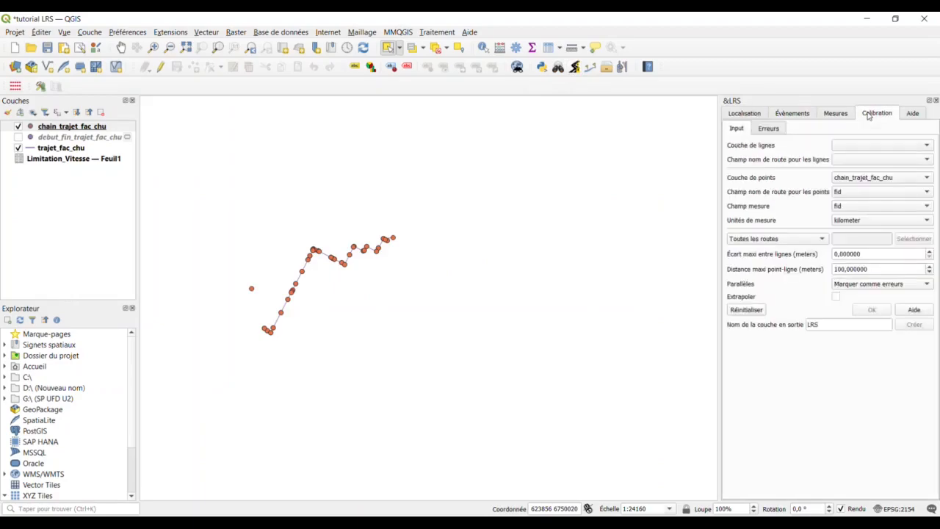
{"action": "left_click", "coordinate": [840, 145]}
{"action": "left_click", "coordinate": [845, 149]}
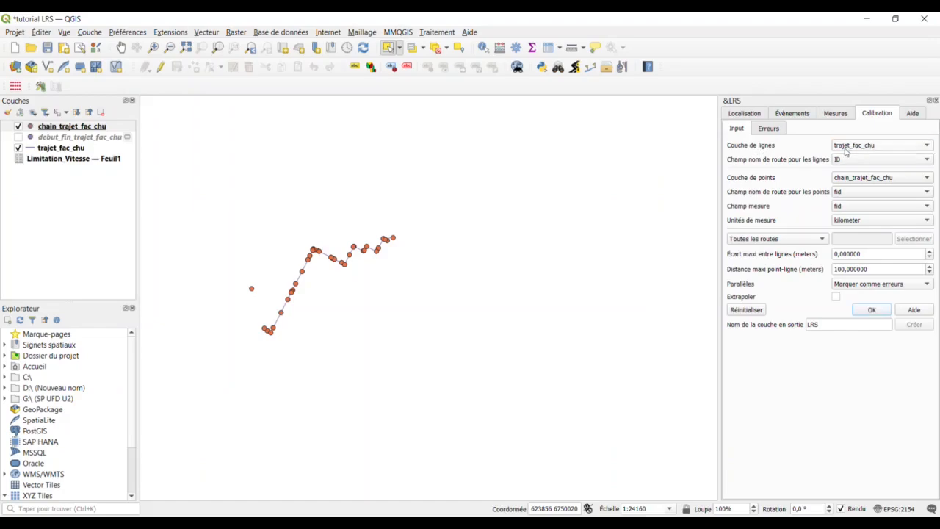
{"action": "left_click", "coordinate": [843, 160]}
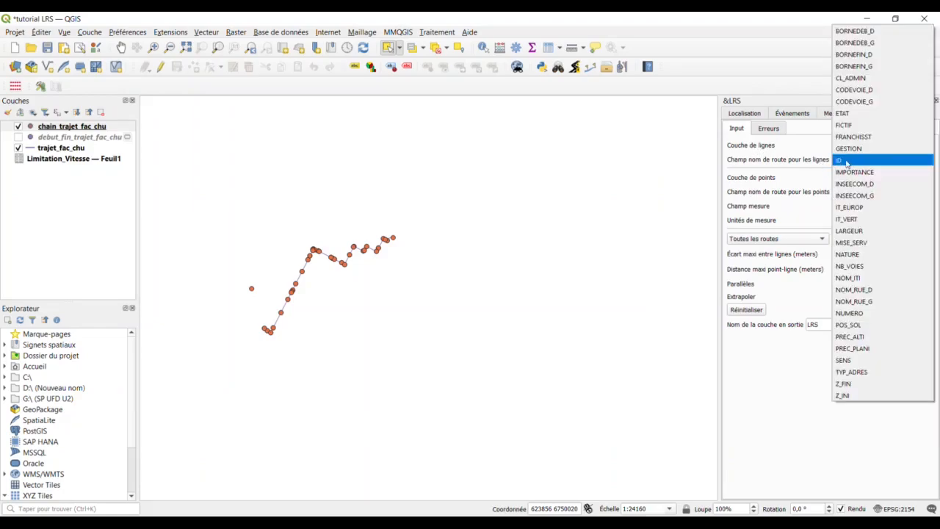
{"action": "left_click", "coordinate": [846, 162]}
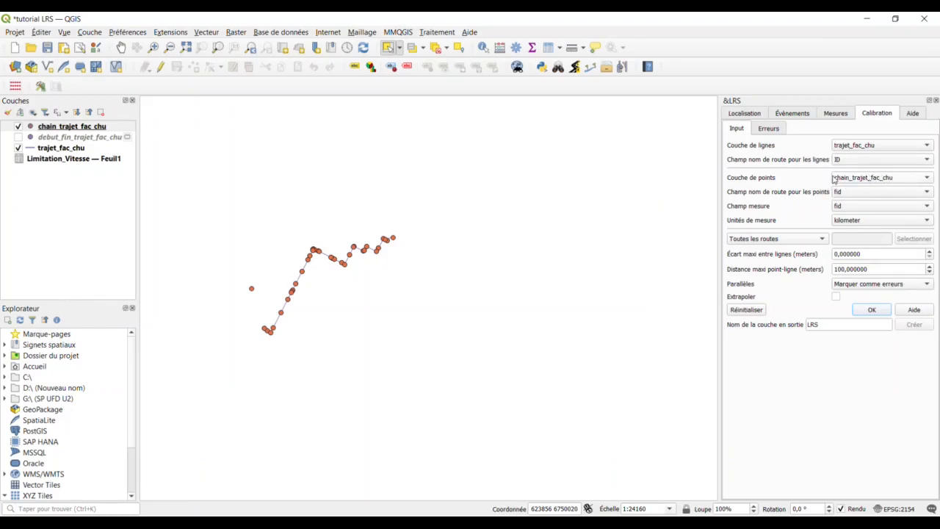
Step: For the chain_trajet_fac_chu calibration points, set Nom as the route name field, cngmètres as the measure field and meter as the unit
{"action": "left_click", "coordinate": [884, 196]}
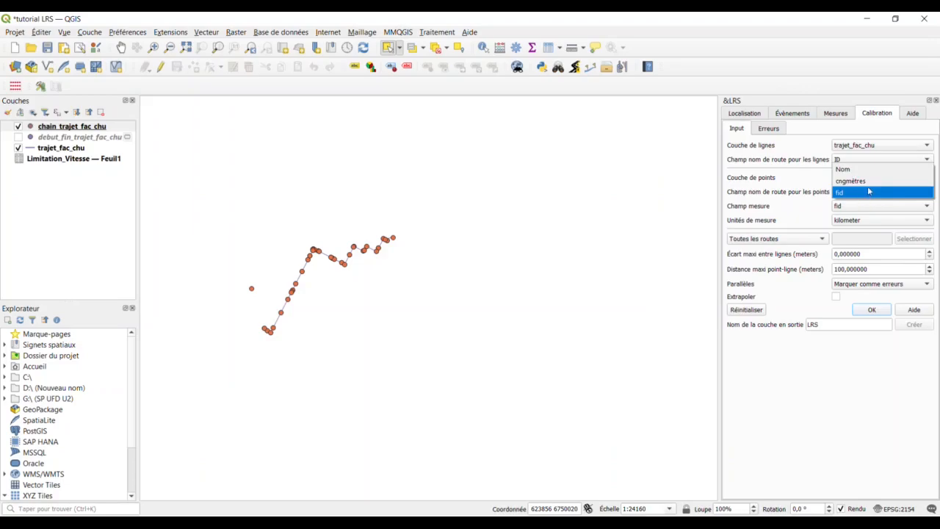
{"action": "left_click", "coordinate": [874, 170]}
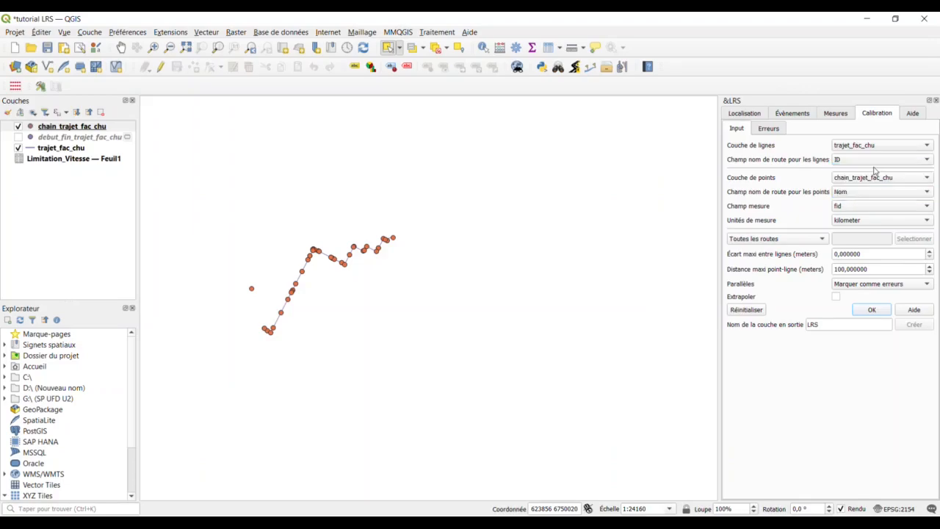
{"action": "left_click", "coordinate": [871, 208]}
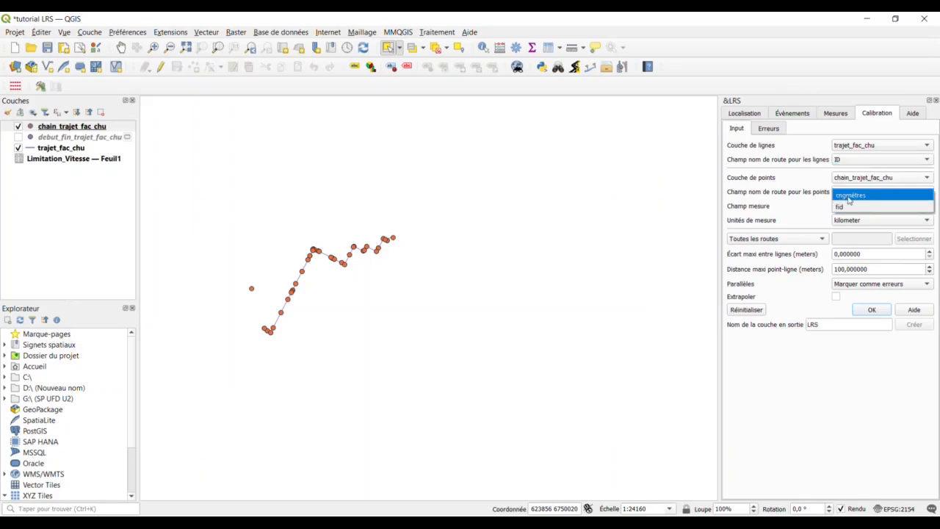
{"action": "left_click", "coordinate": [857, 198]}
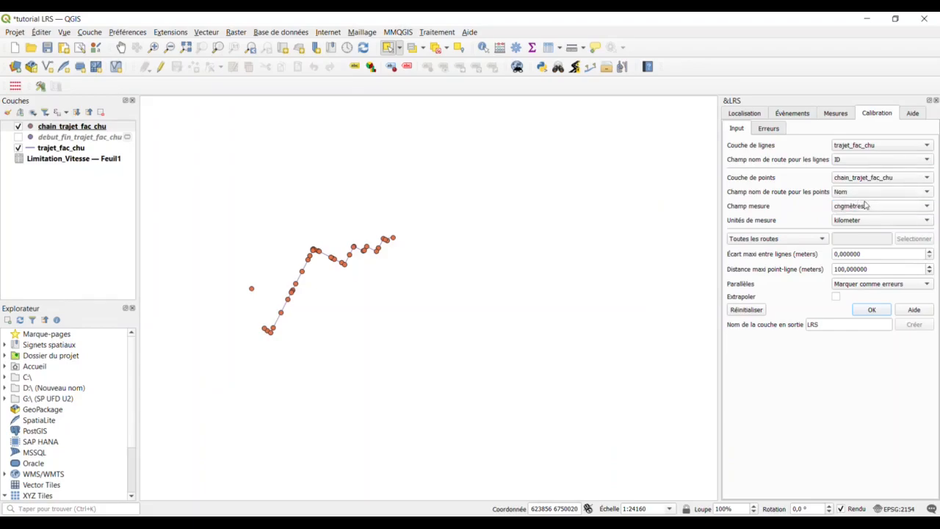
{"action": "left_click", "coordinate": [853, 226]}
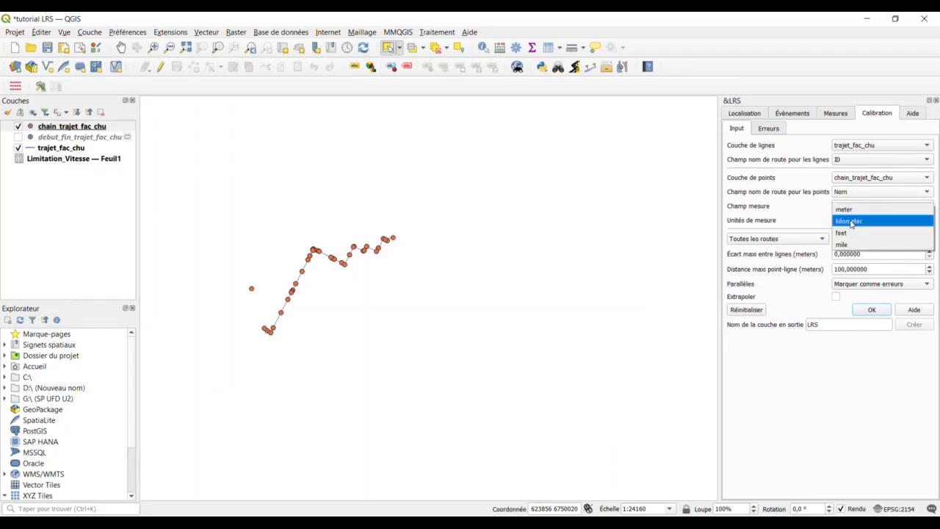
{"action": "left_click", "coordinate": [852, 210]}
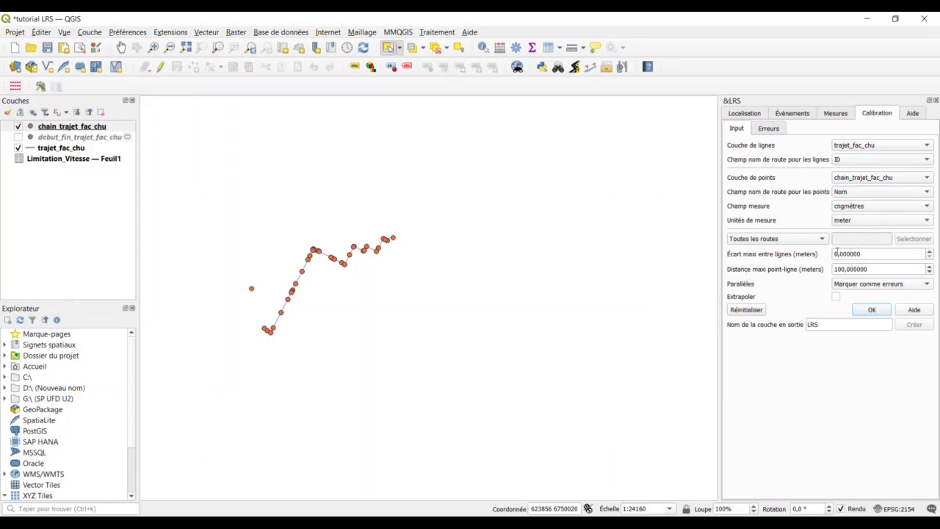
Step: Run the calibration and create its output layer under the name LRS_trajet
{"action": "left_click", "coordinate": [870, 311]}
{"action": "left_click_drag", "start_coordinate": [852, 328], "coordinate": [798, 326]}
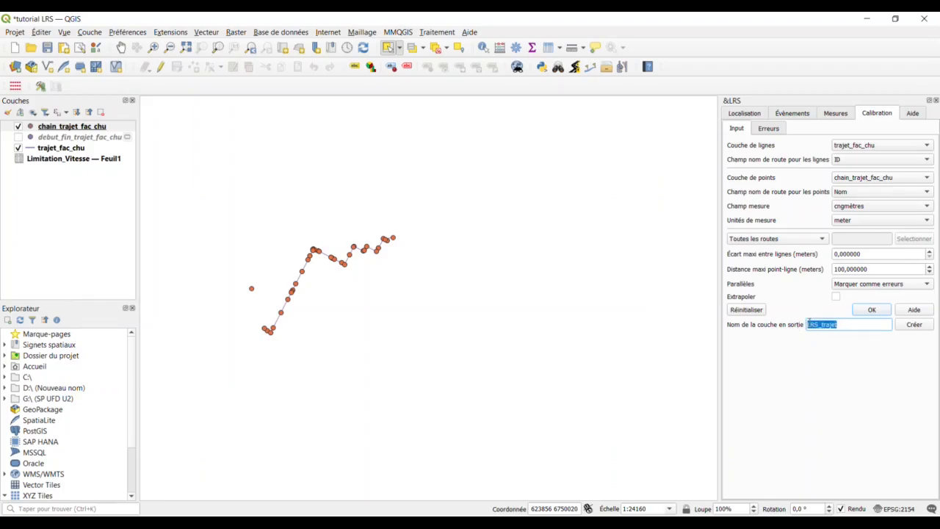
{"action": "left_click", "coordinate": [918, 325]}
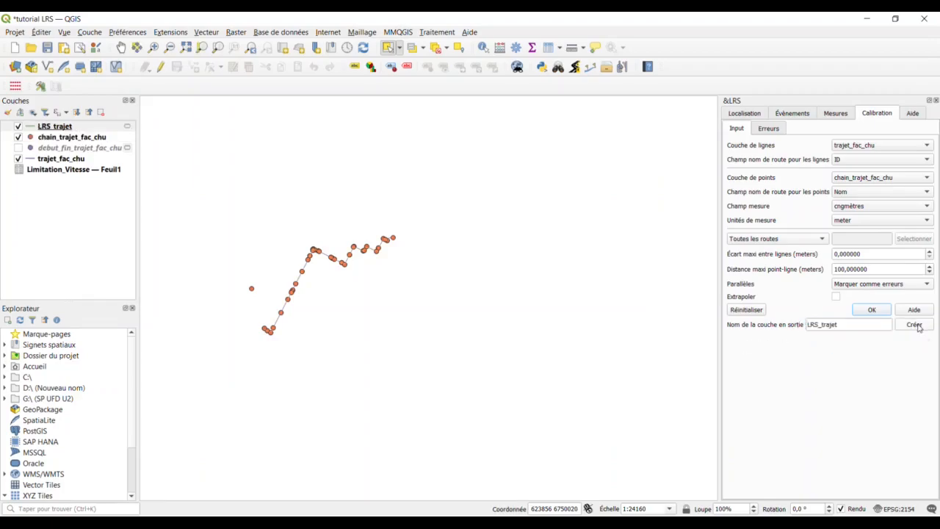
Step: Hide chain_trajet_fac_chu and trajet_fac_chu so that only the LRS_trajet route is displayed on the map
{"action": "left_click", "coordinate": [18, 137]}
{"action": "left_click", "coordinate": [18, 158]}
{"action": "left_click_drag", "start_coordinate": [278, 306], "coordinate": [345, 304]}
{"action": "scroll", "coordinate": [356, 296], "scroll_direction": "up", "scroll_amount": 1}
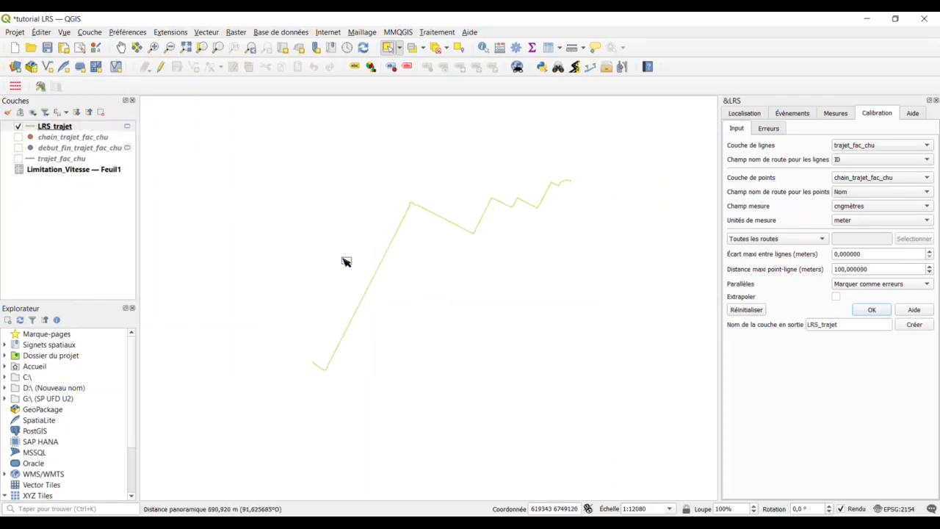
Step: Review the ID, m_from and m_to columns in the LRS_trajet attribute table with the ID column widened
{"action": "right_click", "coordinate": [86, 126]}
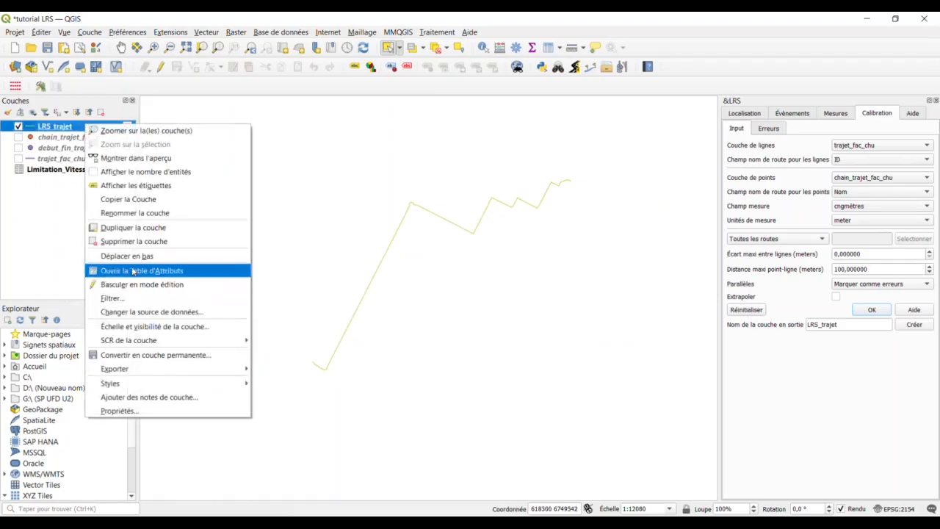
{"action": "left_click", "coordinate": [137, 270]}
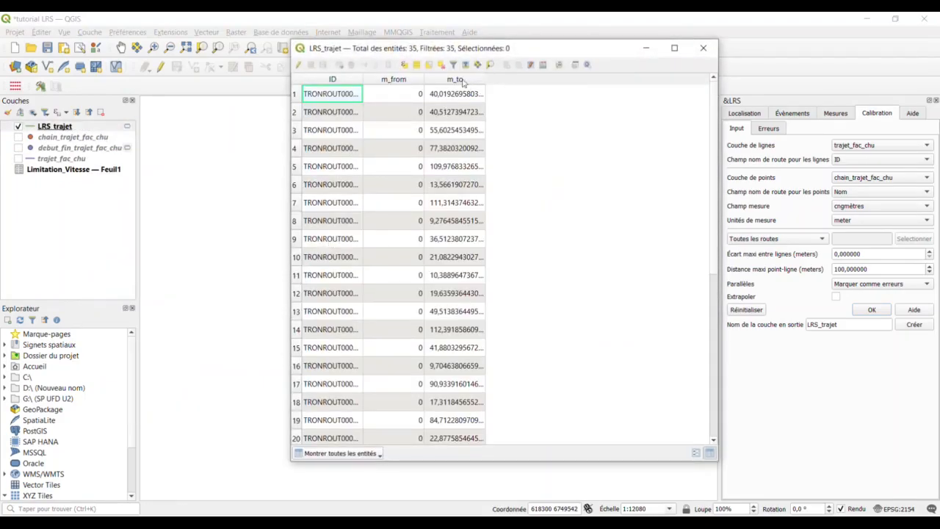
{"action": "double_click", "coordinate": [365, 80]}
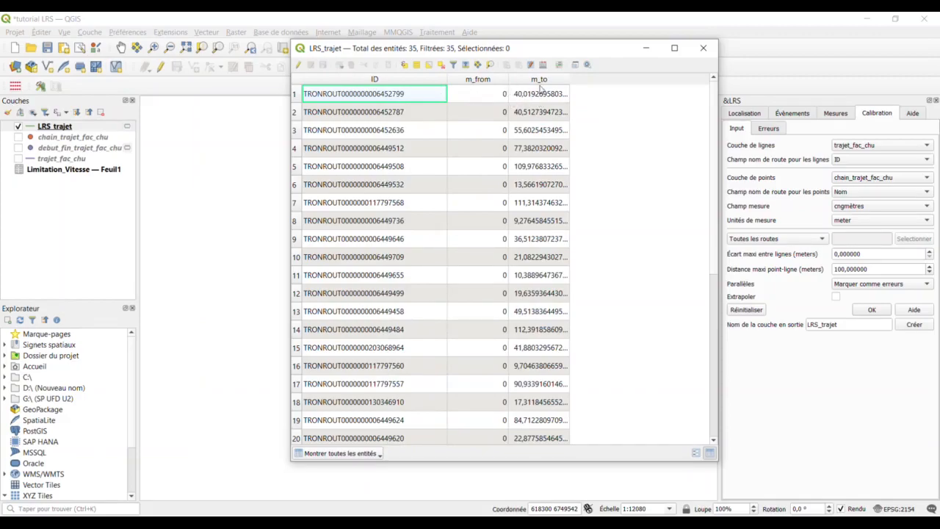
{"action": "left_click", "coordinate": [703, 48]}
Step: Select the LRS_trajet segment descending just after the route's main peak and examine its m_from and m_to values in the attribute table
{"action": "scroll", "coordinate": [424, 212], "scroll_direction": "up", "scroll_amount": 2}
{"action": "left_click_drag", "start_coordinate": [441, 214], "coordinate": [428, 254]}
{"action": "scroll", "coordinate": [434, 243], "scroll_direction": "up", "scroll_amount": 1}
{"action": "right_click", "coordinate": [109, 132]}
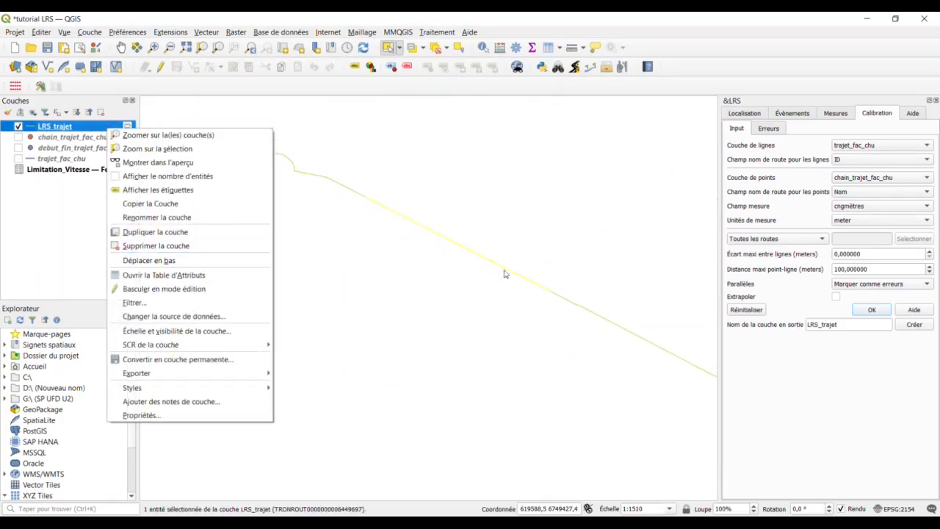
{"action": "left_click", "coordinate": [193, 284]}
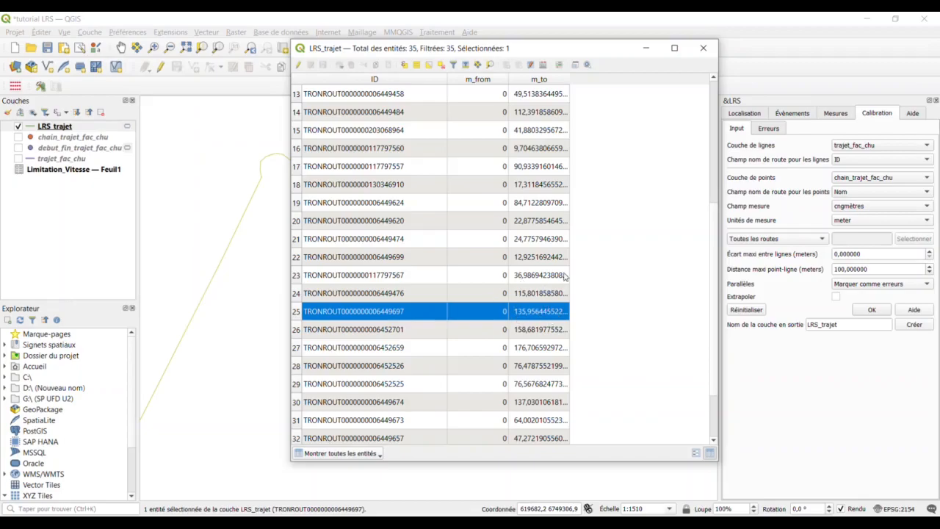
{"action": "left_click", "coordinate": [703, 48]}
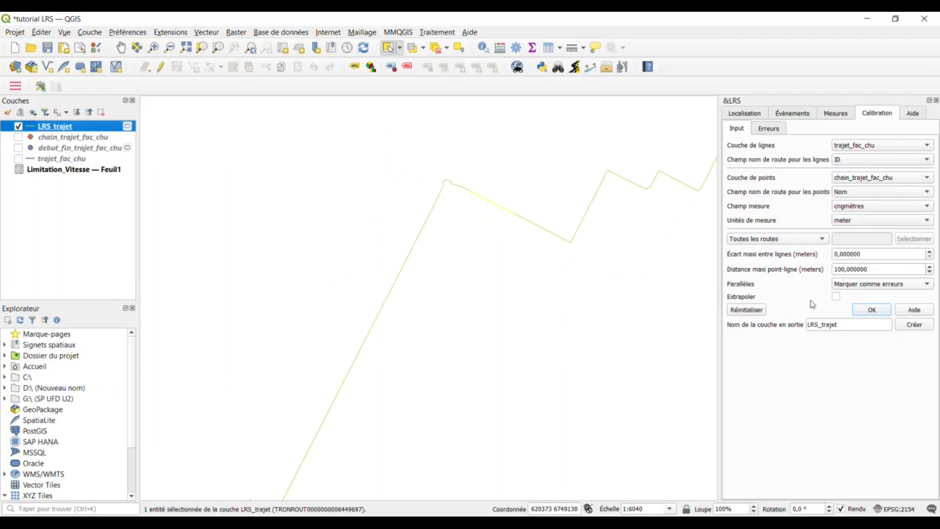
Step: Set up the LRS events with LRS_trajet as the layer with measures and ID as its route name field
{"action": "left_click_drag", "start_coordinate": [559, 245], "coordinate": [360, 270]}
{"action": "scroll", "coordinate": [480, 232], "scroll_direction": "down", "scroll_amount": 1}
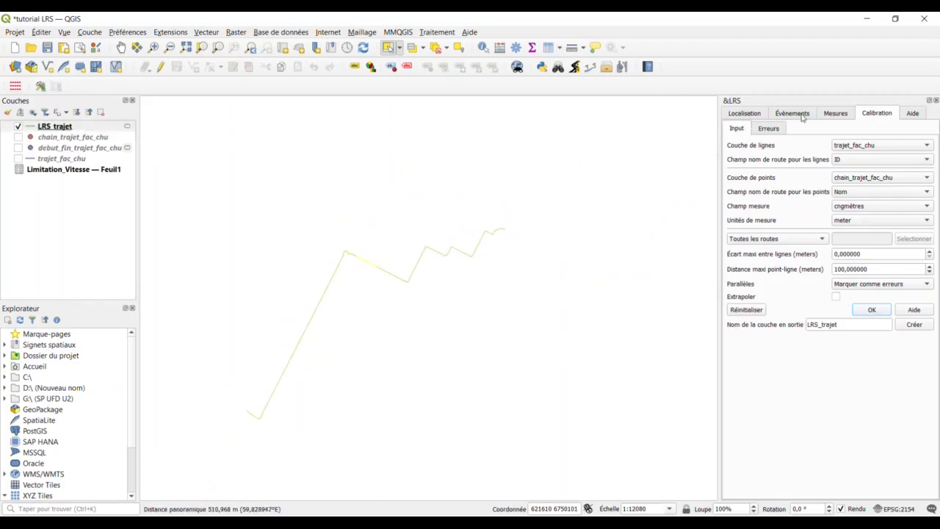
{"action": "left_click", "coordinate": [119, 173]}
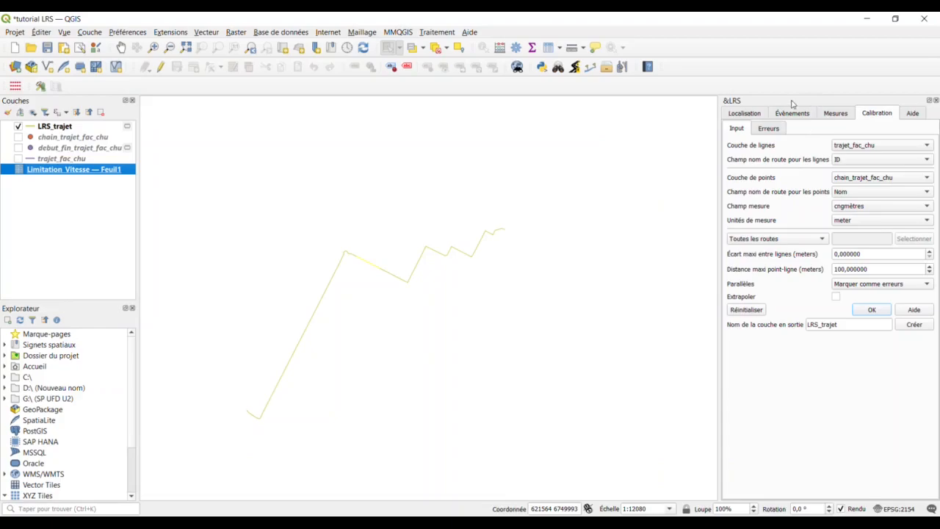
{"action": "left_click", "coordinate": [803, 118]}
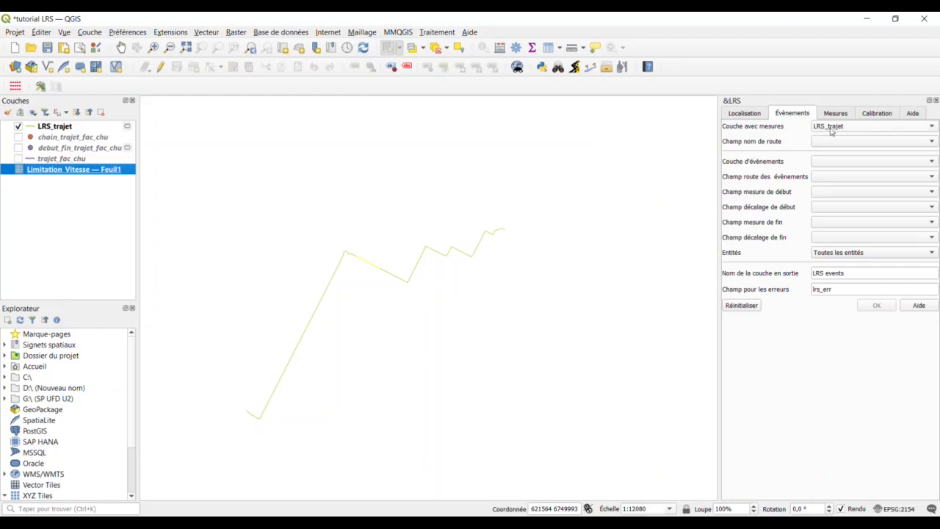
{"action": "left_click", "coordinate": [832, 130]}
{"action": "left_click", "coordinate": [826, 137]}
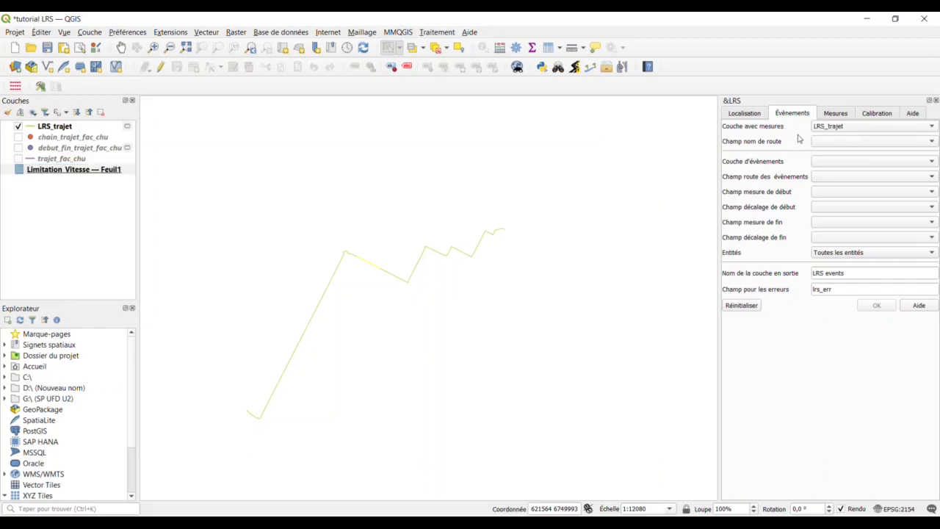
{"action": "left_click", "coordinate": [820, 145]}
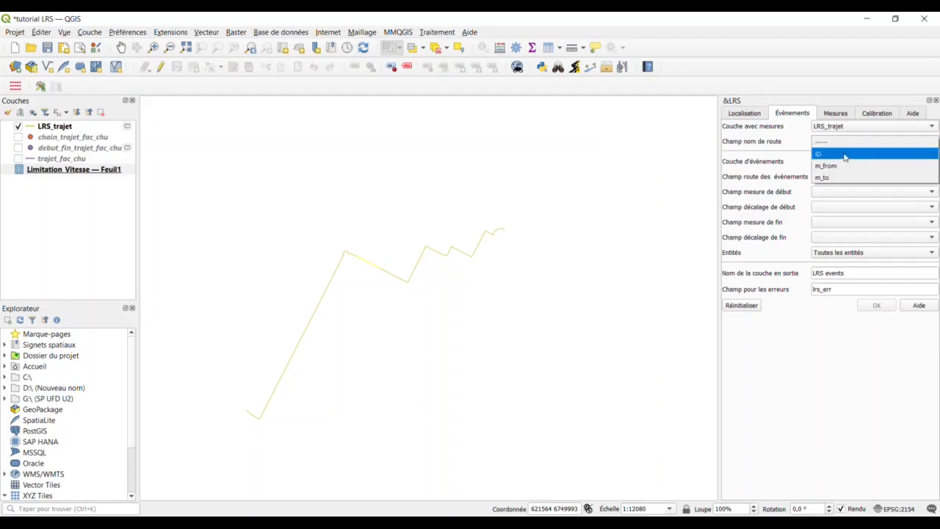
{"action": "left_click", "coordinate": [844, 156]}
Step: Set Limitation_Vitesse — Feuil1 as the event layer with Nom_Route as its route field
{"action": "left_click", "coordinate": [843, 162]}
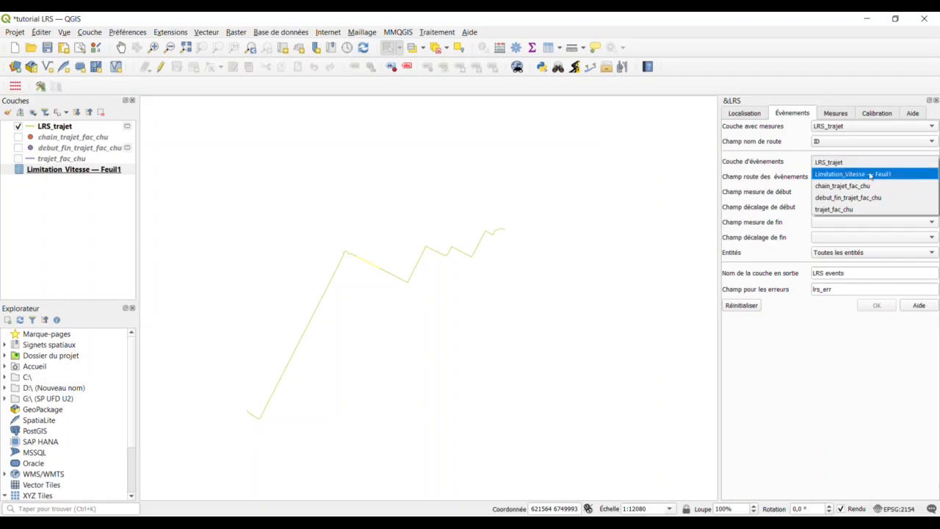
{"action": "left_click", "coordinate": [871, 174]}
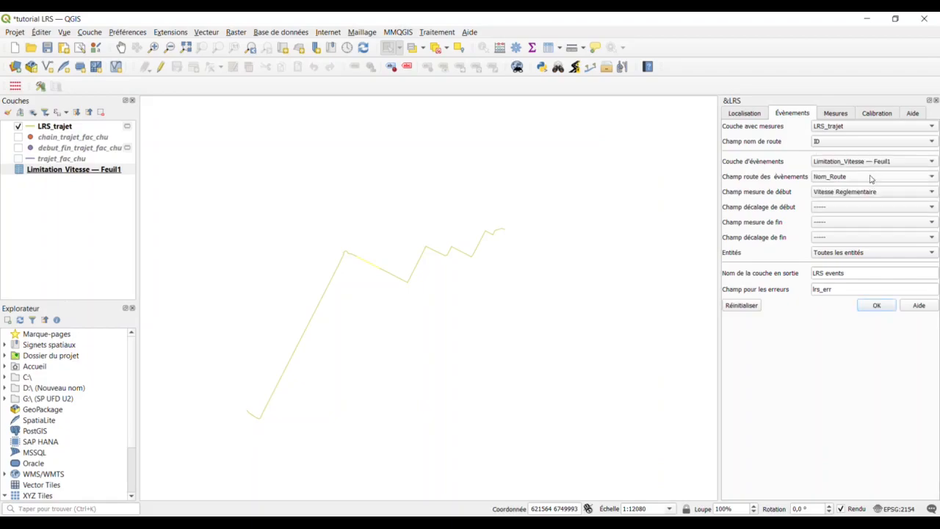
{"action": "left_click", "coordinate": [860, 178]}
{"action": "left_click", "coordinate": [858, 179]}
{"action": "left_click", "coordinate": [846, 178]}
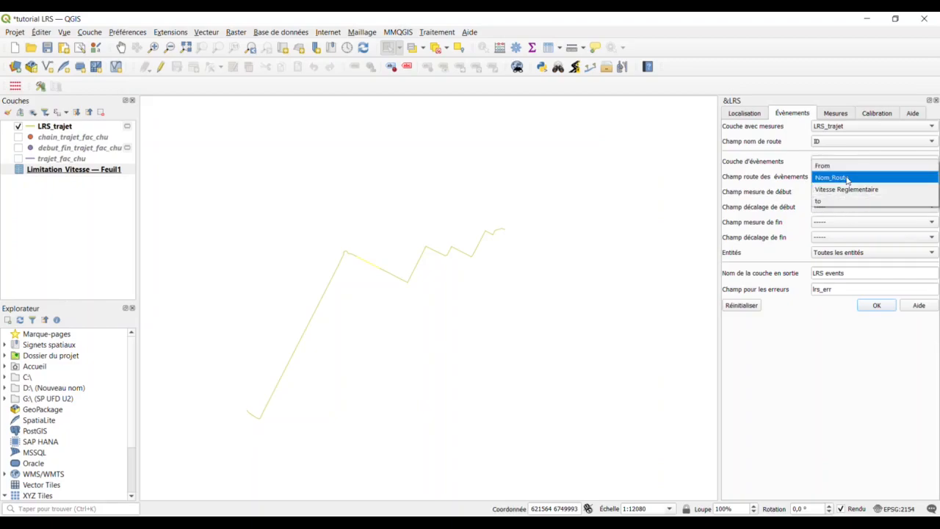
{"action": "left_click", "coordinate": [847, 178]}
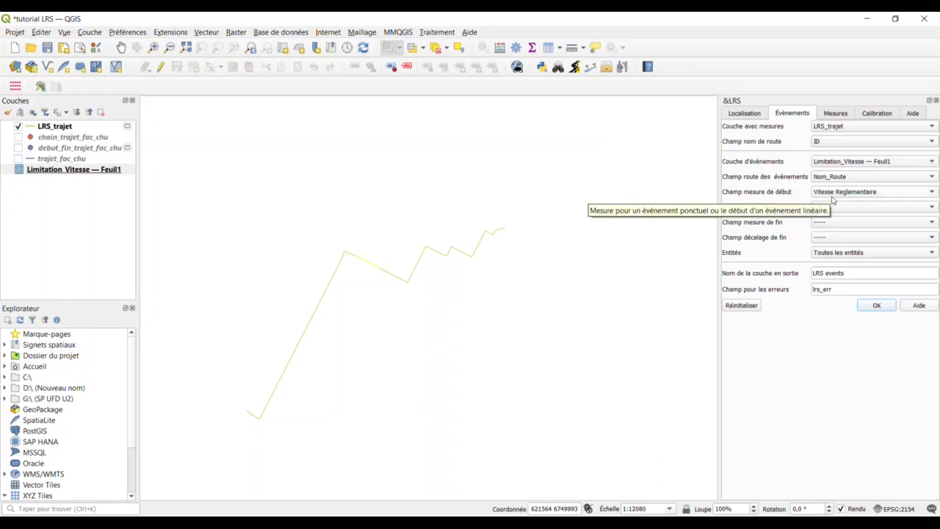
Step: Set the events' start measure field to From and the end measure field to to
{"action": "left_click", "coordinate": [834, 195]}
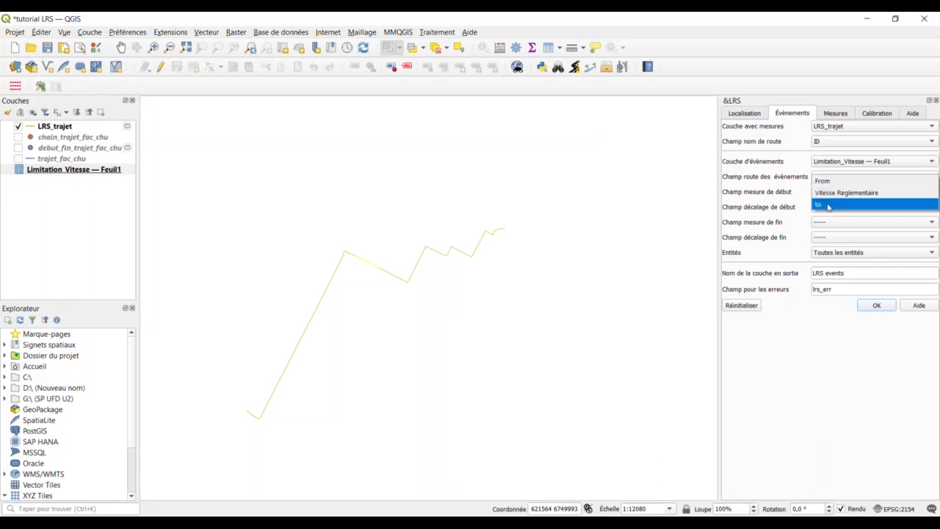
{"action": "left_click", "coordinate": [824, 182]}
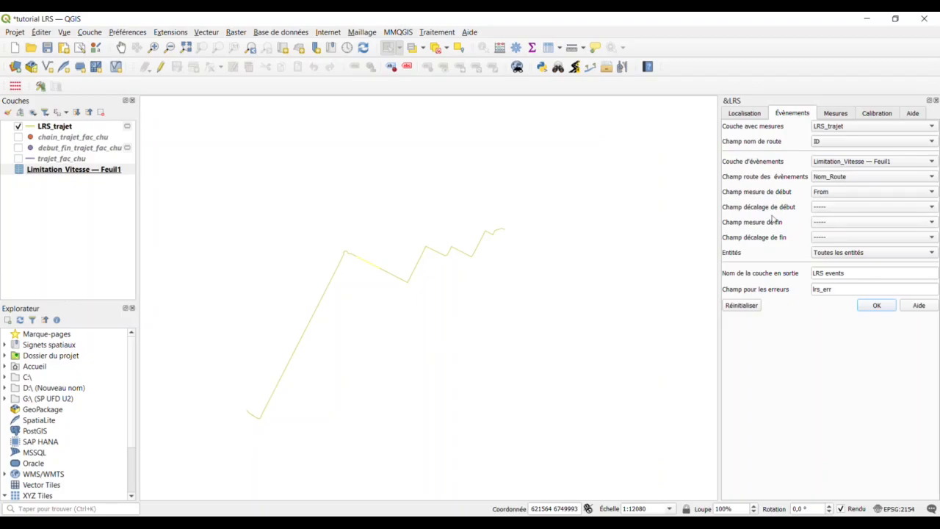
{"action": "left_click", "coordinate": [821, 225]}
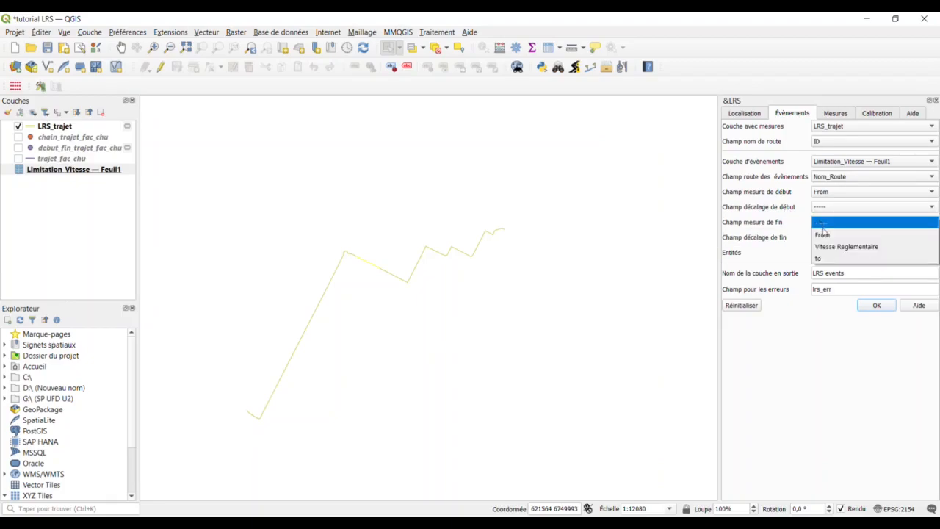
{"action": "left_click", "coordinate": [819, 258]}
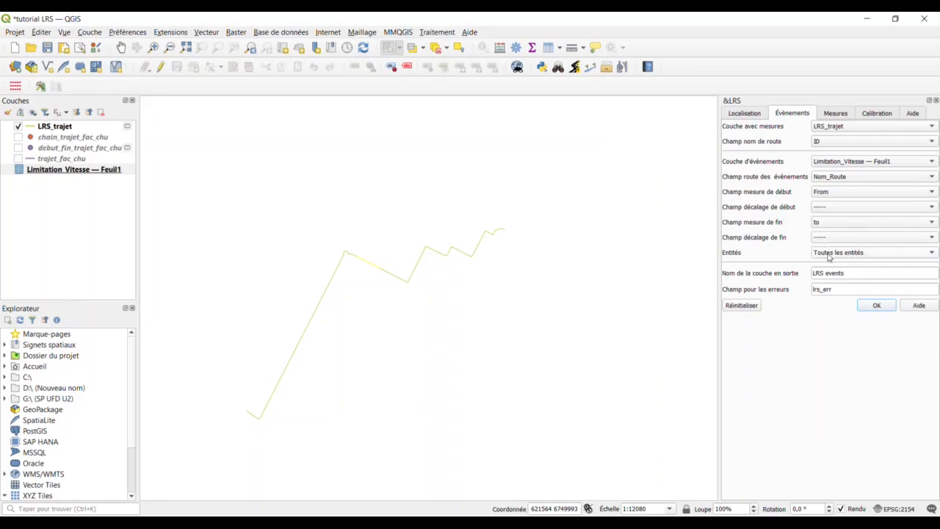
Step: Generate the events for all features, keeping LRS events as the output layer name and lrs_err as the error field
{"action": "left_click", "coordinate": [838, 257]}
{"action": "left_click", "coordinate": [838, 255]}
{"action": "left_click_drag", "start_coordinate": [841, 289], "coordinate": [803, 290]}
{"action": "left_click", "coordinate": [861, 290]}
{"action": "left_click", "coordinate": [876, 306]}
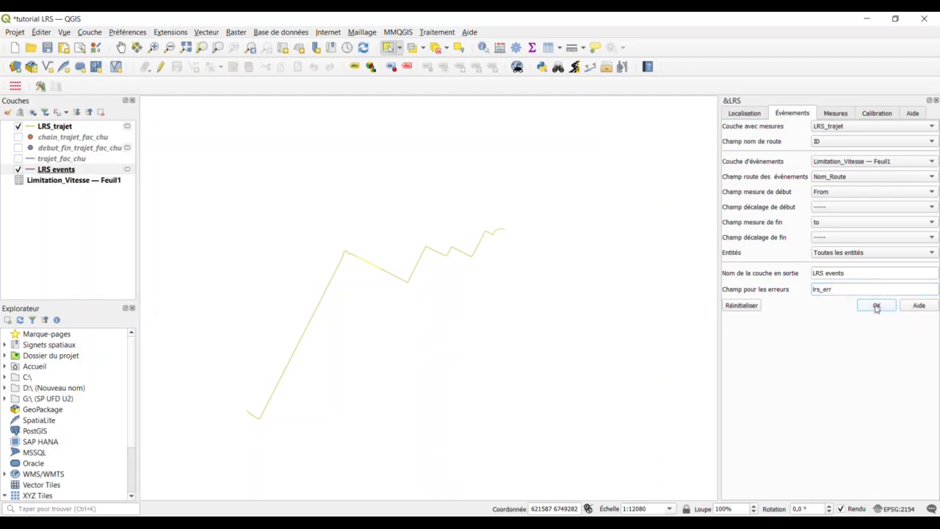
Step: Hide LRS_trajet so that only LRS events is displayed, and open the attribute table of LRS events
{"action": "left_click", "coordinate": [41, 166]}
{"action": "left_click", "coordinate": [18, 126]}
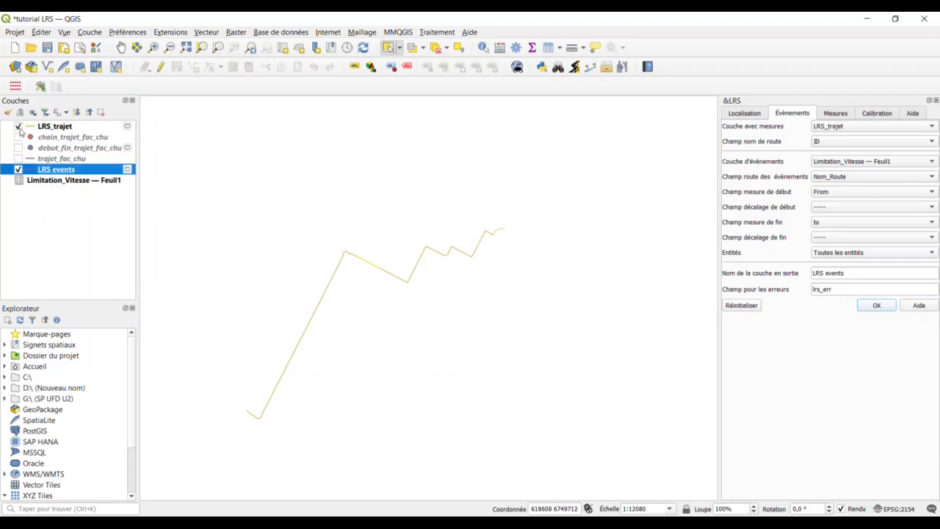
{"action": "right_click", "coordinate": [60, 174]}
{"action": "left_click", "coordinate": [102, 330]}
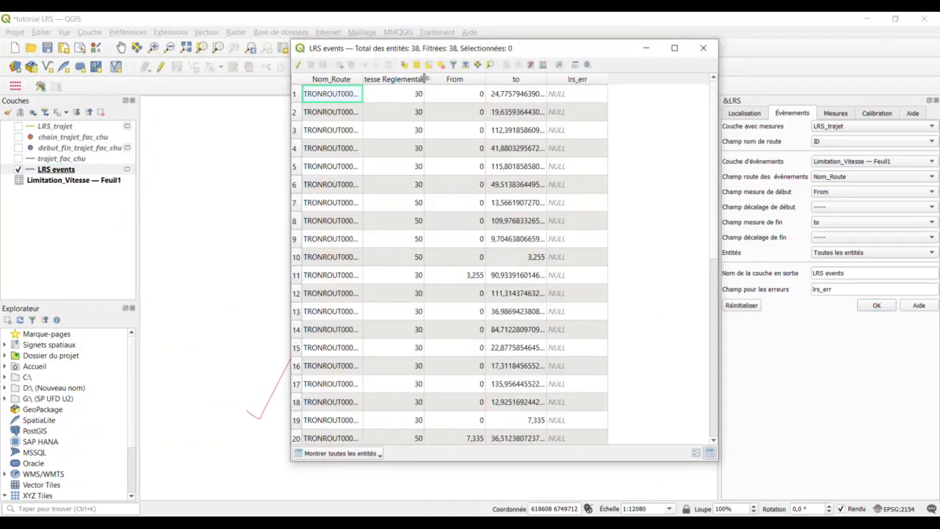
Step: Widen the Vitesse Reglementaire column and compare the speeds and From/to measures of rows 10 and 11 before closing the table
{"action": "left_click_drag", "start_coordinate": [425, 79], "coordinate": [512, 80]}
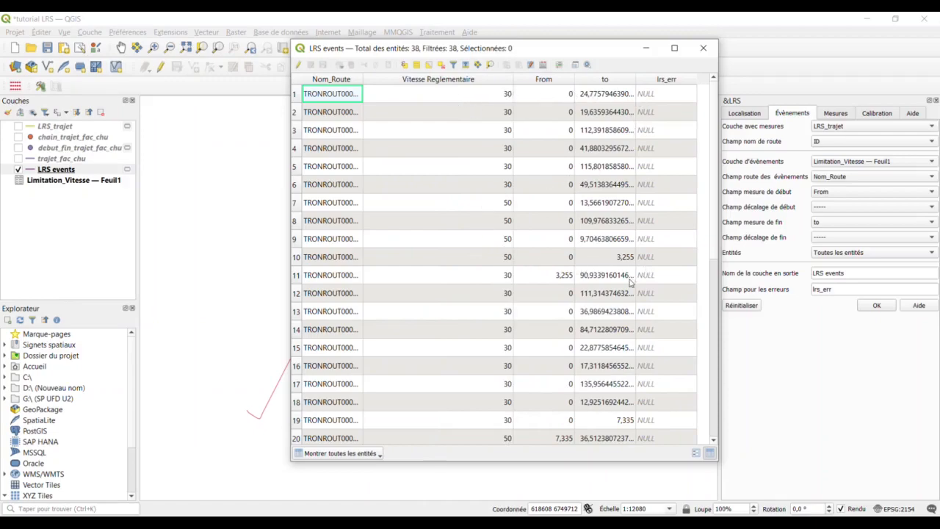
{"action": "left_click", "coordinate": [310, 279]}
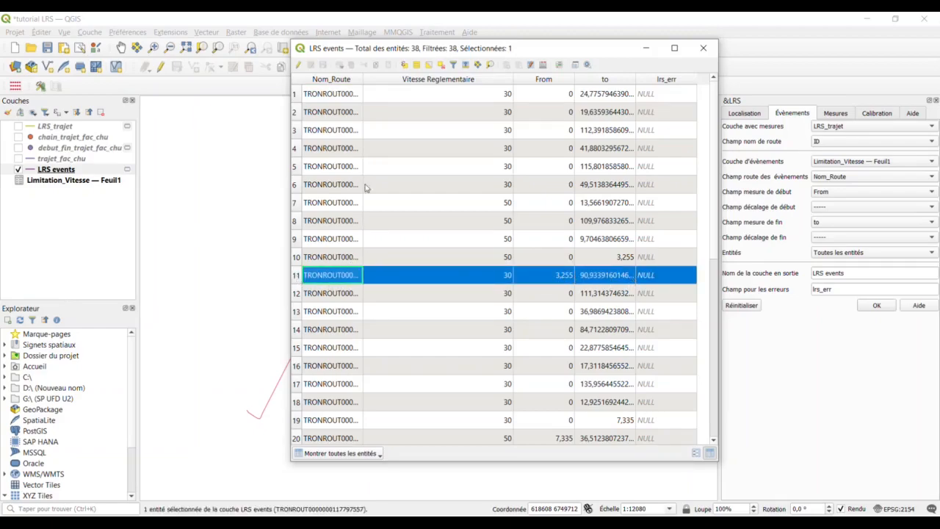
{"action": "left_click", "coordinate": [543, 257]}
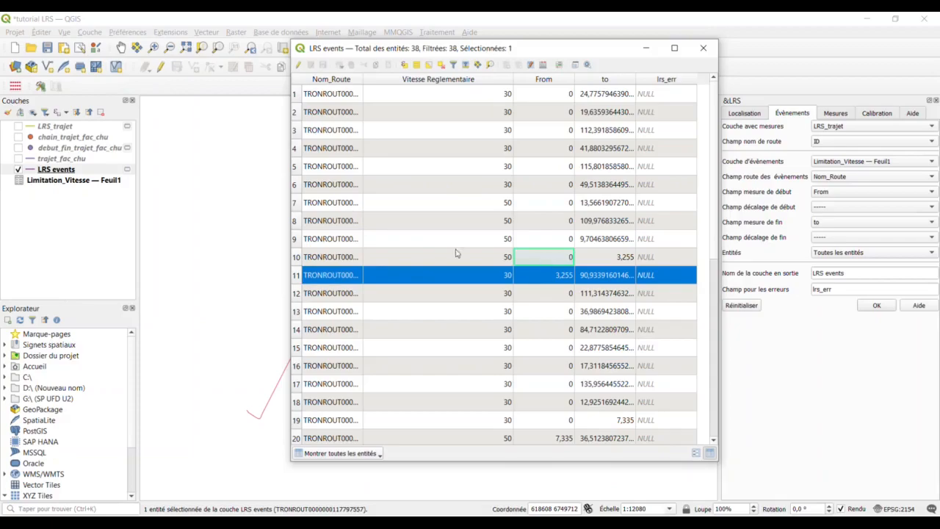
{"action": "left_click", "coordinate": [306, 258]}
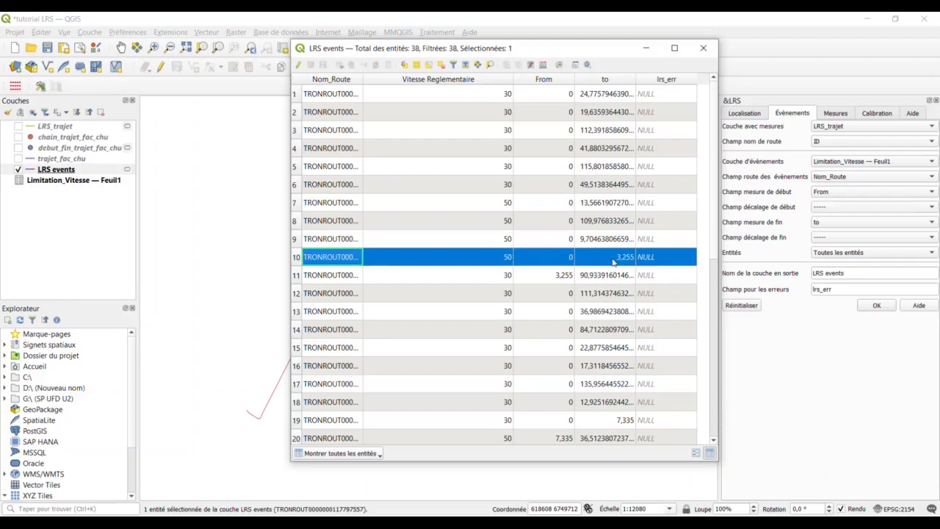
{"action": "left_click", "coordinate": [321, 279]}
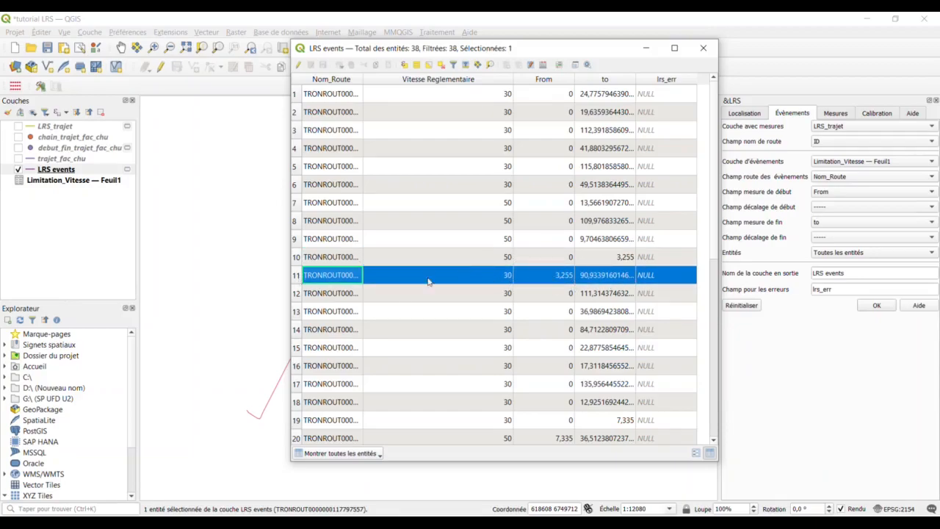
{"action": "left_click", "coordinate": [308, 262]}
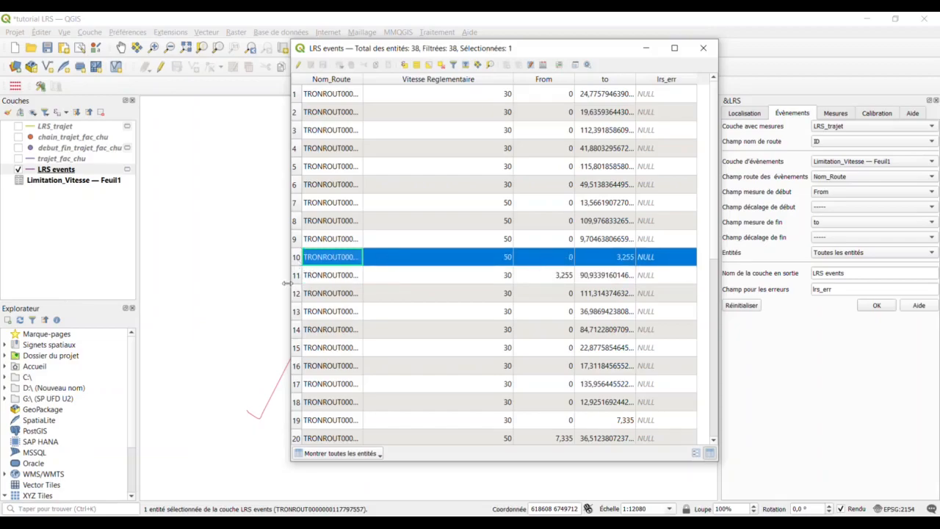
{"action": "left_click", "coordinate": [297, 278]}
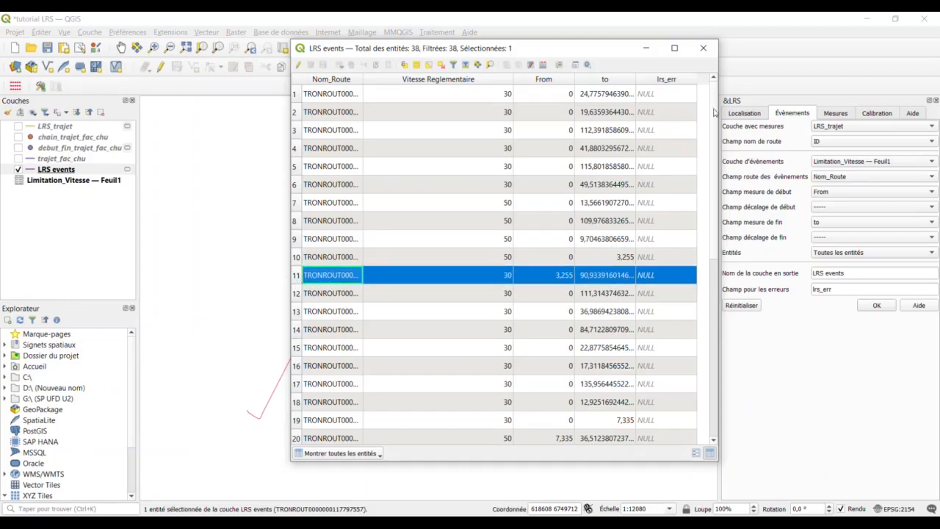
{"action": "left_click", "coordinate": [704, 49]}
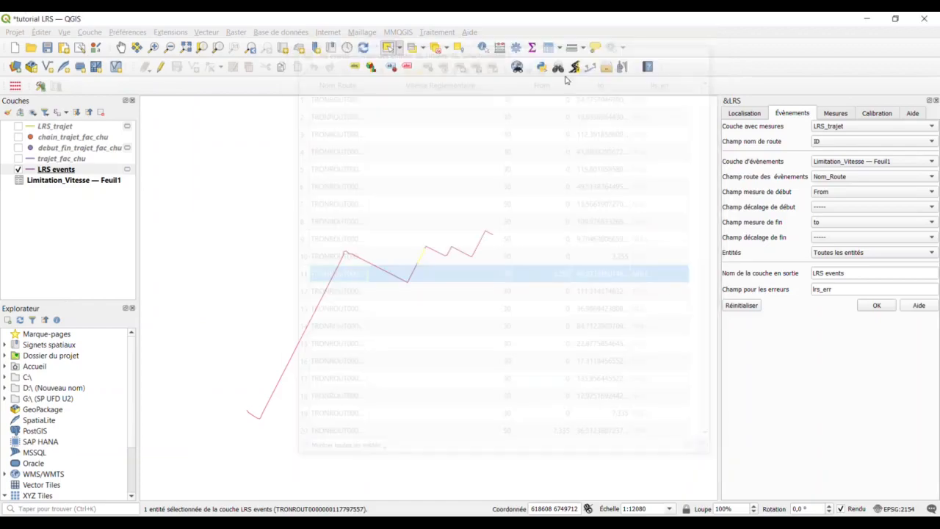
Step: Clear the feature selection in LRS events and open the layer's symbology properties
{"action": "right_click", "coordinate": [113, 169]}
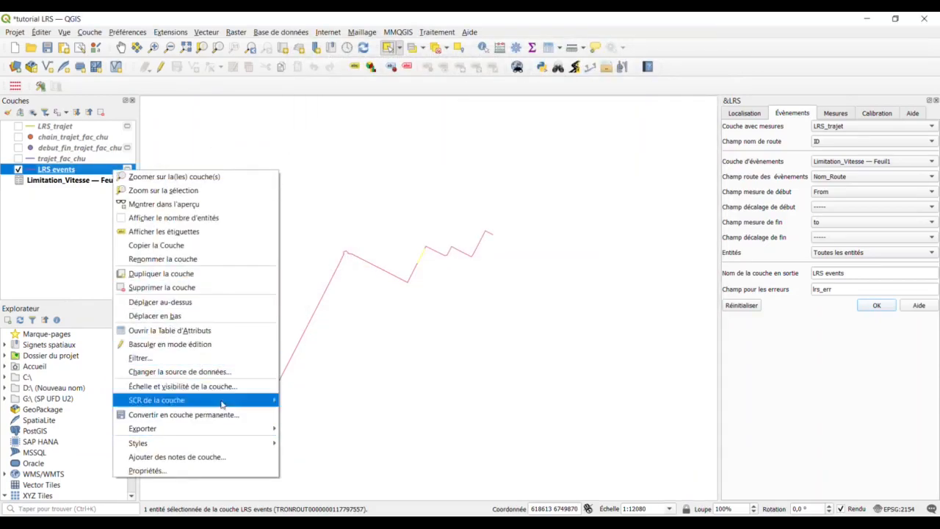
{"action": "left_click", "coordinate": [204, 225]}
{"action": "left_click", "coordinate": [104, 170]}
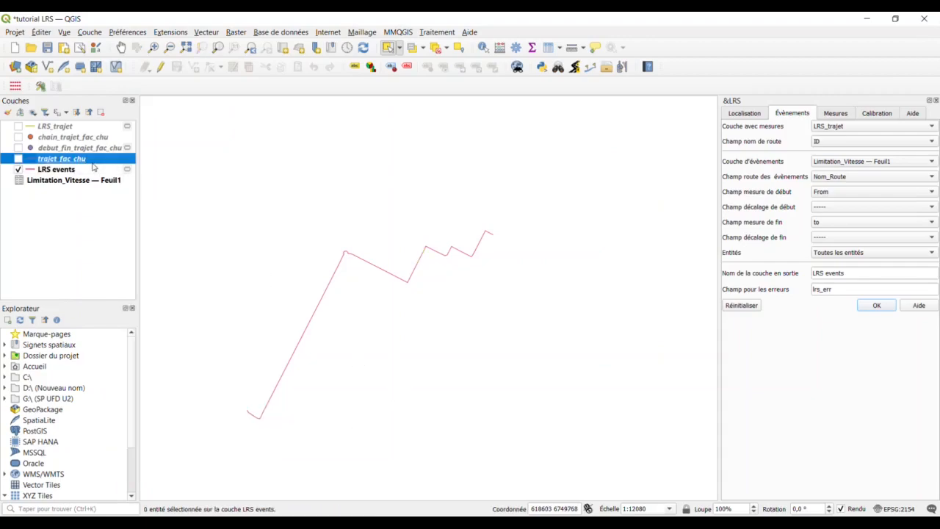
{"action": "double_click", "coordinate": [63, 169]}
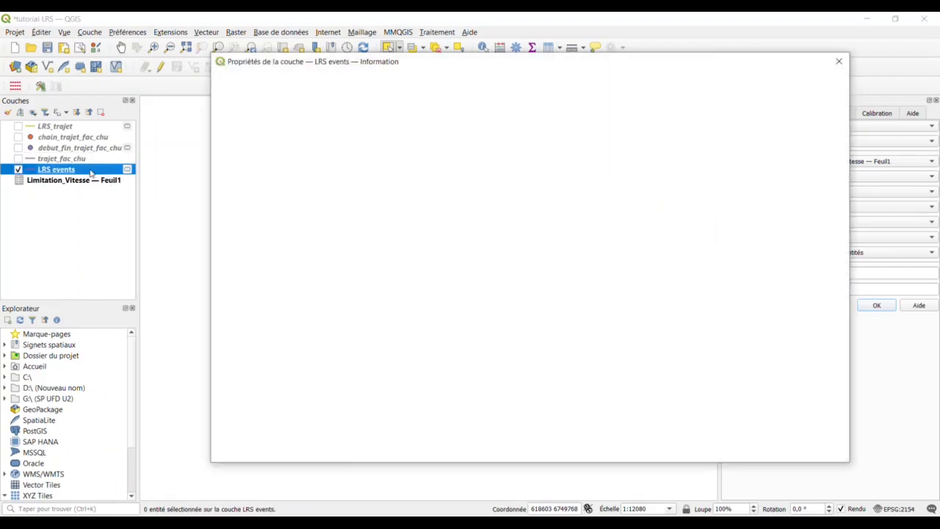
{"action": "left_click", "coordinate": [266, 149]}
{"action": "left_click", "coordinate": [257, 135]}
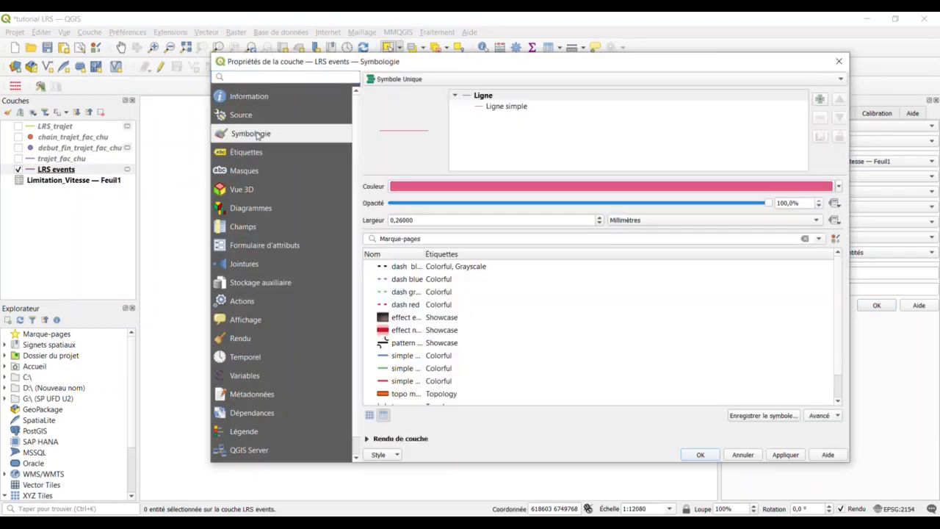
Step: Style LRS events with categorized symbols classified by Vitesse Reglementaire, removing the category for all other values
{"action": "left_click", "coordinate": [506, 81]}
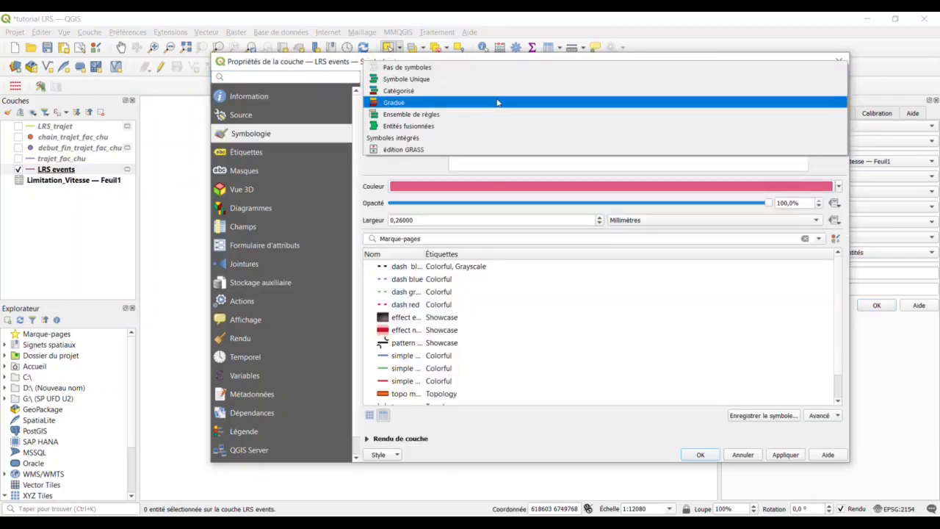
{"action": "left_click", "coordinate": [498, 99]}
{"action": "left_click", "coordinate": [492, 81]}
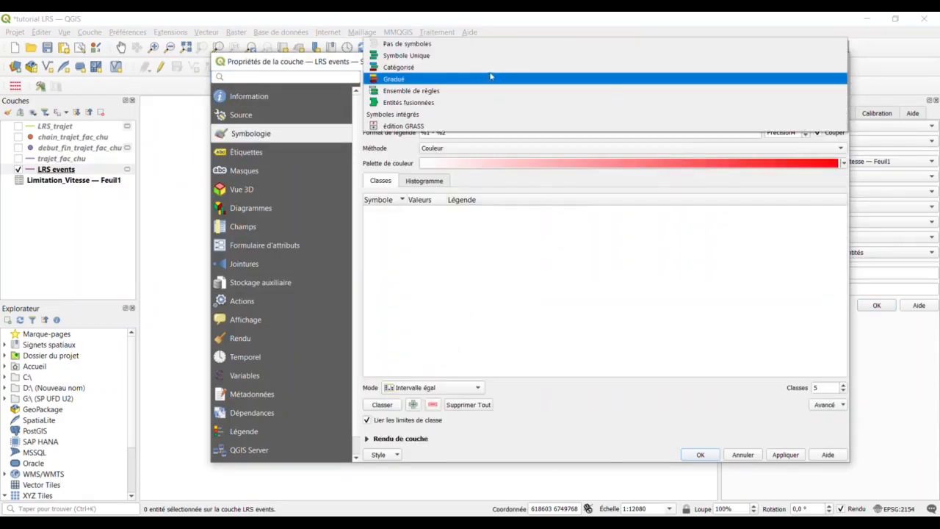
{"action": "left_click", "coordinate": [491, 67]}
{"action": "left_click", "coordinate": [823, 96]}
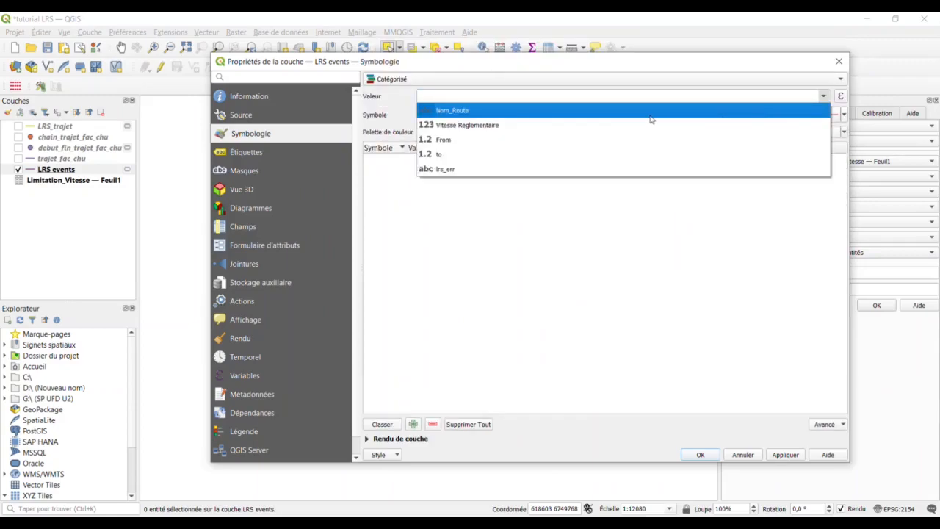
{"action": "left_click", "coordinate": [581, 125]}
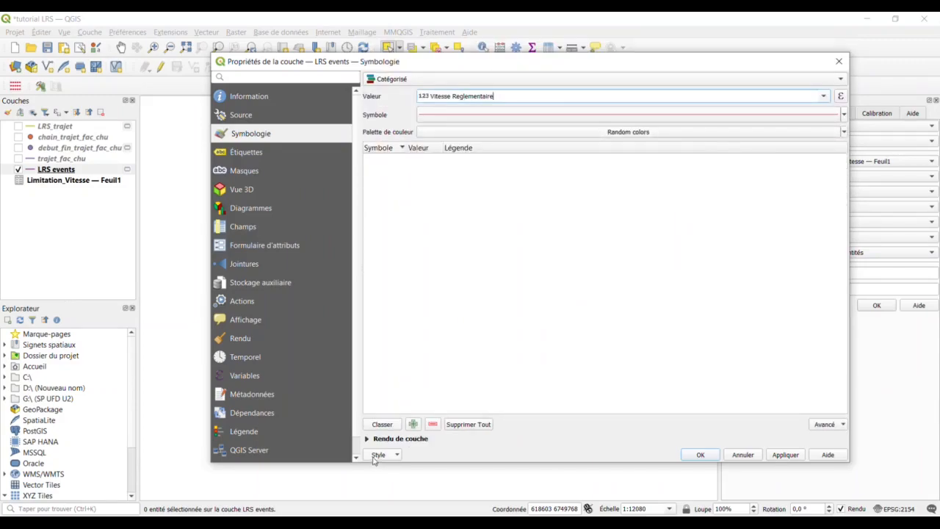
{"action": "left_click", "coordinate": [382, 423]}
{"action": "left_click", "coordinate": [434, 181]}
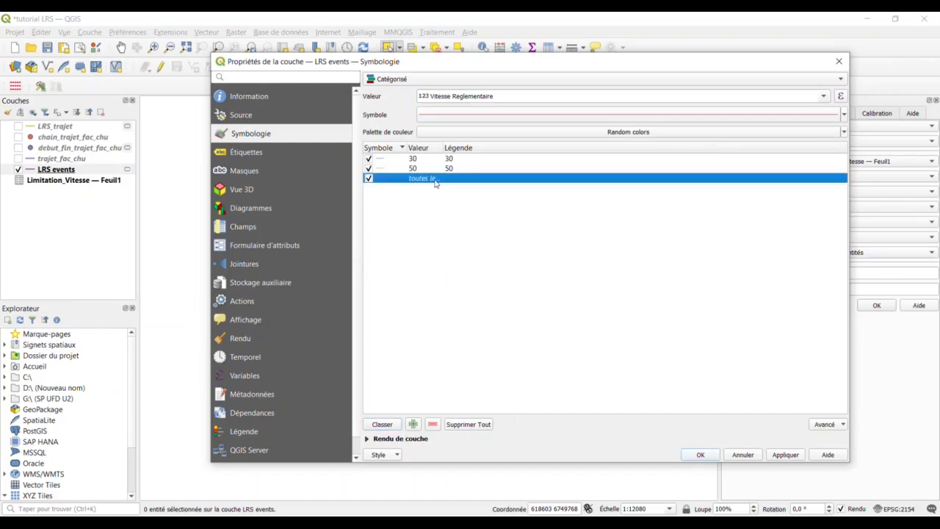
{"action": "left_click", "coordinate": [433, 426]}
{"action": "left_click", "coordinate": [785, 455]}
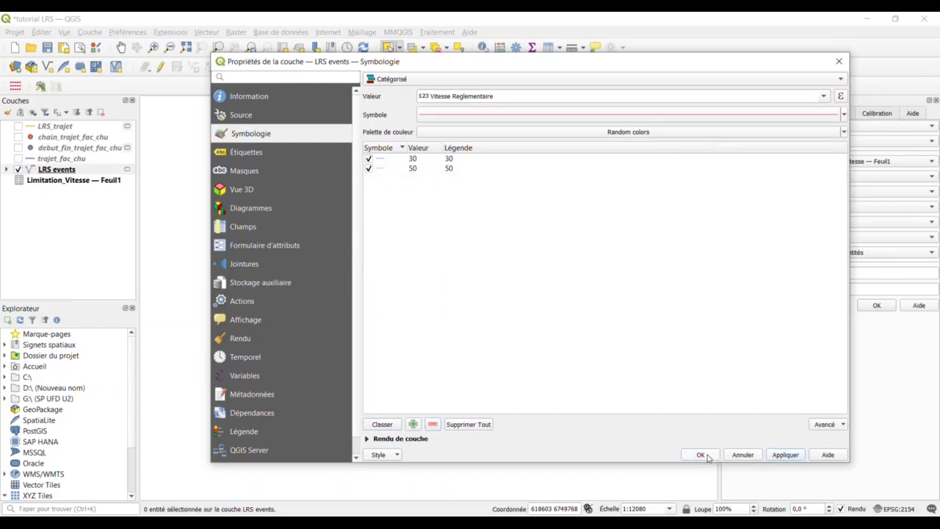
{"action": "left_click", "coordinate": [706, 456]}
Step: Show simple labels on LRS events using the Vitesse Reglementaire field, and run the event generation again
{"action": "scroll", "coordinate": [396, 285], "scroll_direction": "up", "scroll_amount": 1}
{"action": "scroll", "coordinate": [363, 293], "scroll_direction": "down", "scroll_amount": 1}
{"action": "left_click_drag", "start_coordinate": [386, 292], "coordinate": [451, 265]}
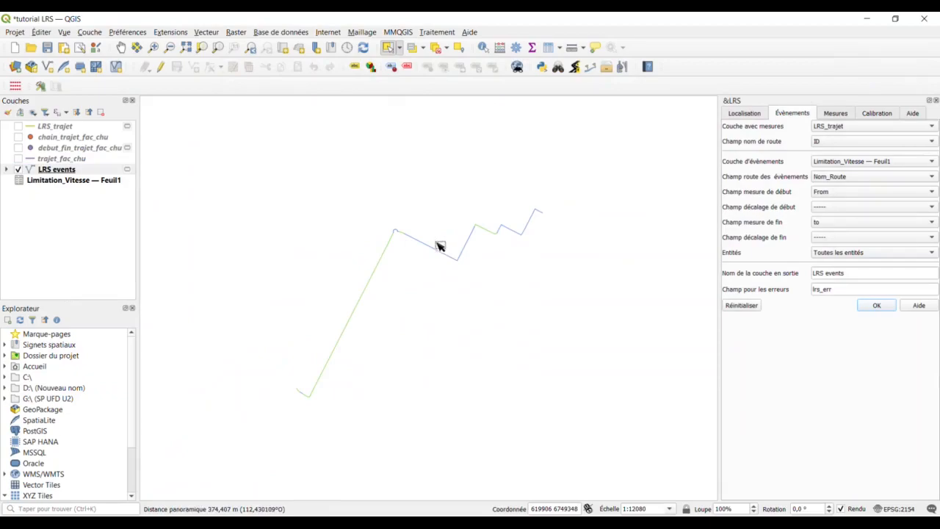
{"action": "left_click", "coordinate": [356, 66]}
{"action": "left_click", "coordinate": [778, 135]}
{"action": "left_click", "coordinate": [787, 144]}
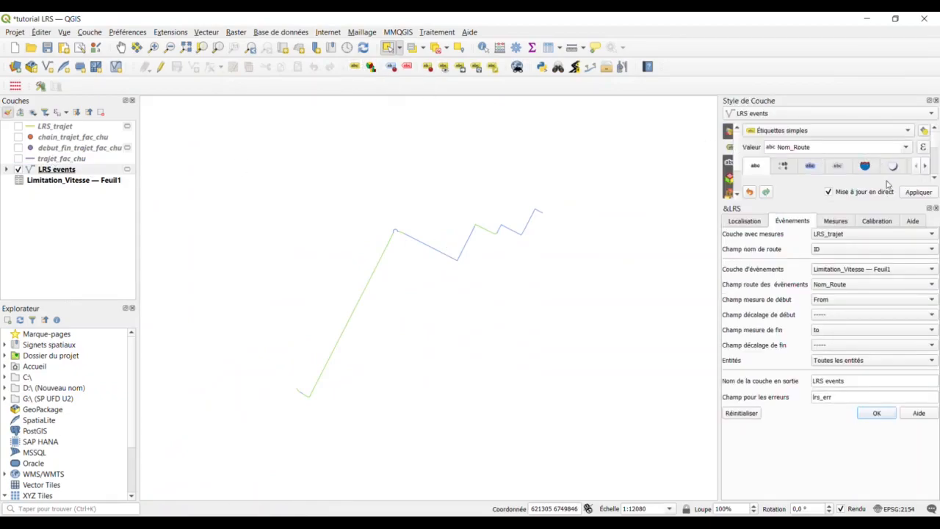
{"action": "left_click", "coordinate": [907, 148]}
{"action": "left_click", "coordinate": [837, 180]}
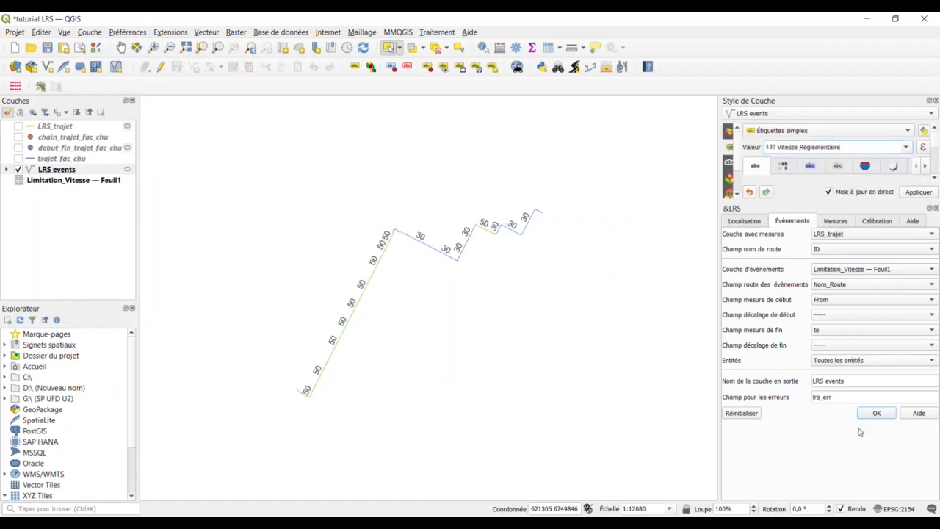
{"action": "left_click", "coordinate": [876, 413]}
Step: Close the layer styling and examine the speed-limit labels along the whole route on the map
{"action": "scroll", "coordinate": [397, 211], "scroll_direction": "up", "scroll_amount": 2}
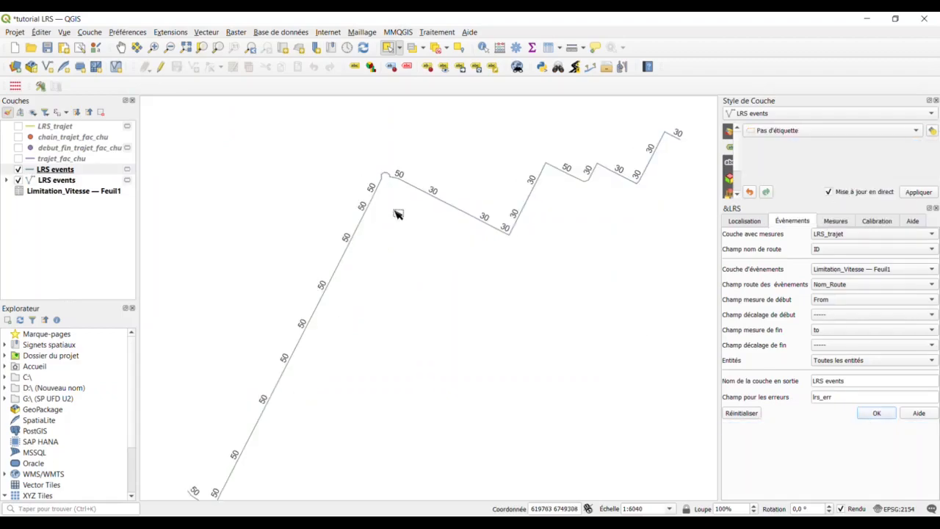
{"action": "left_click_drag", "start_coordinate": [525, 191], "coordinate": [467, 225]}
{"action": "scroll", "coordinate": [455, 237], "scroll_direction": "up", "scroll_amount": 1}
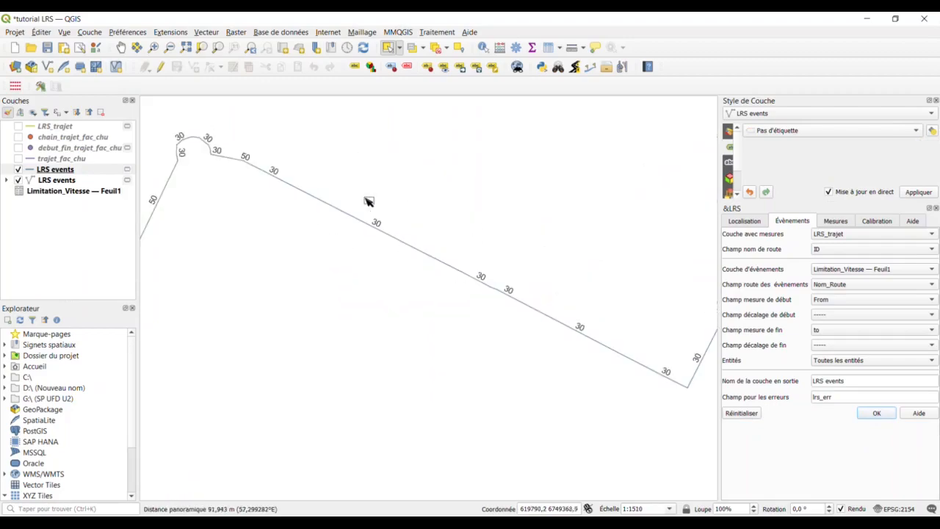
{"action": "scroll", "coordinate": [393, 286], "scroll_direction": "down", "scroll_amount": 1}
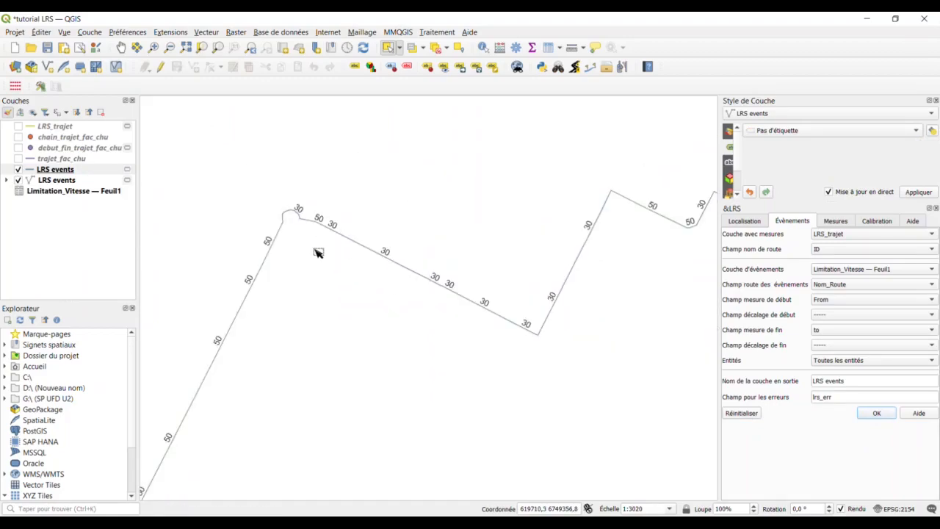
{"action": "left_click", "coordinate": [936, 101]}
{"action": "scroll", "coordinate": [400, 297], "scroll_direction": "down", "scroll_amount": 1}
{"action": "scroll", "coordinate": [400, 352], "scroll_direction": "down", "scroll_amount": 1}
{"action": "left_click_drag", "start_coordinate": [396, 376], "coordinate": [419, 255]}
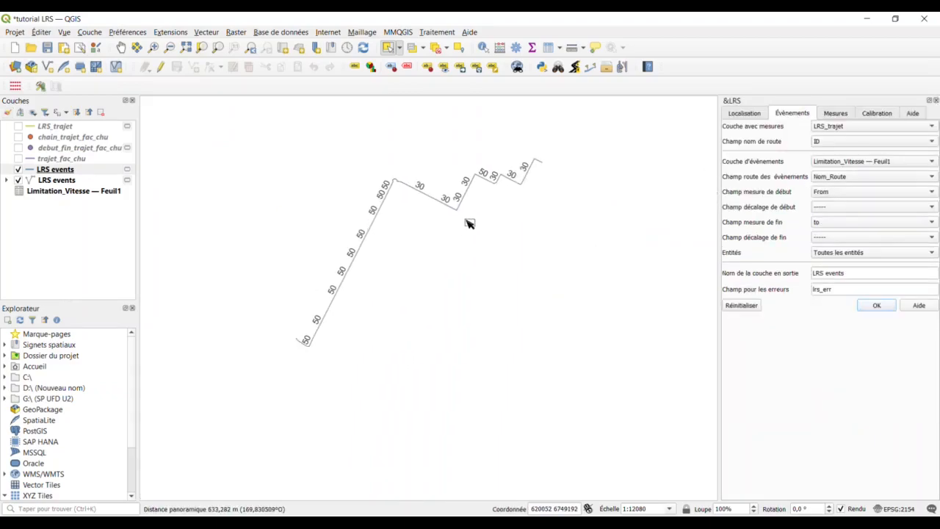